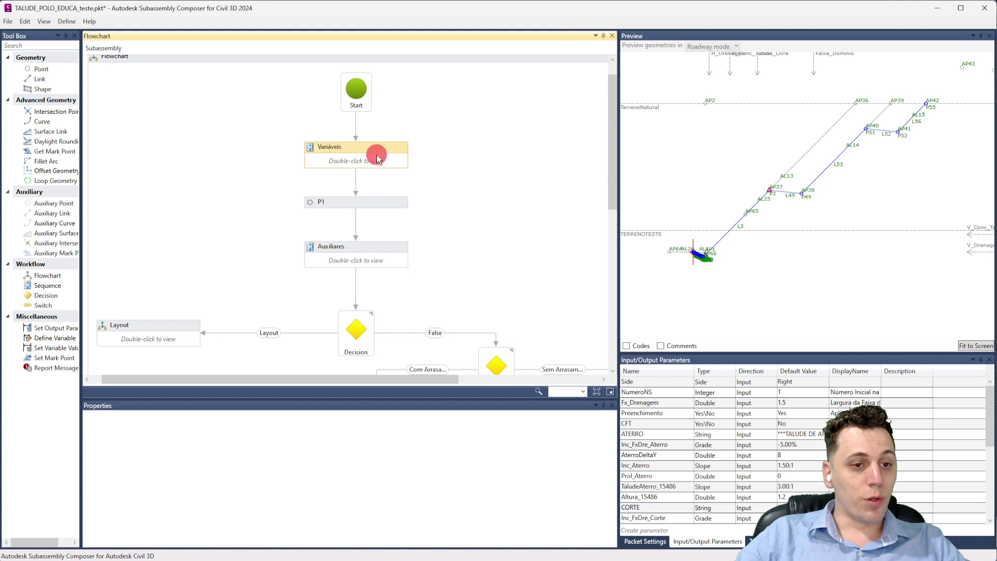
Step: Search the flowchart for "p3" with the results listed, and go to the match in Aterro > Talude Sem Banqueta
scroll(376, 155, "down", 2)
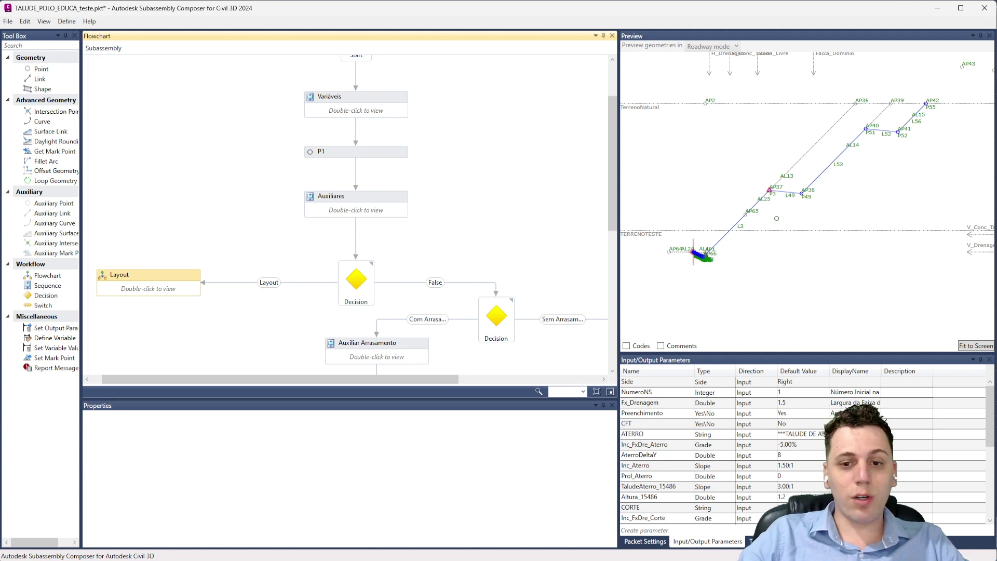
left_click(25, 21)
left_click(40, 54)
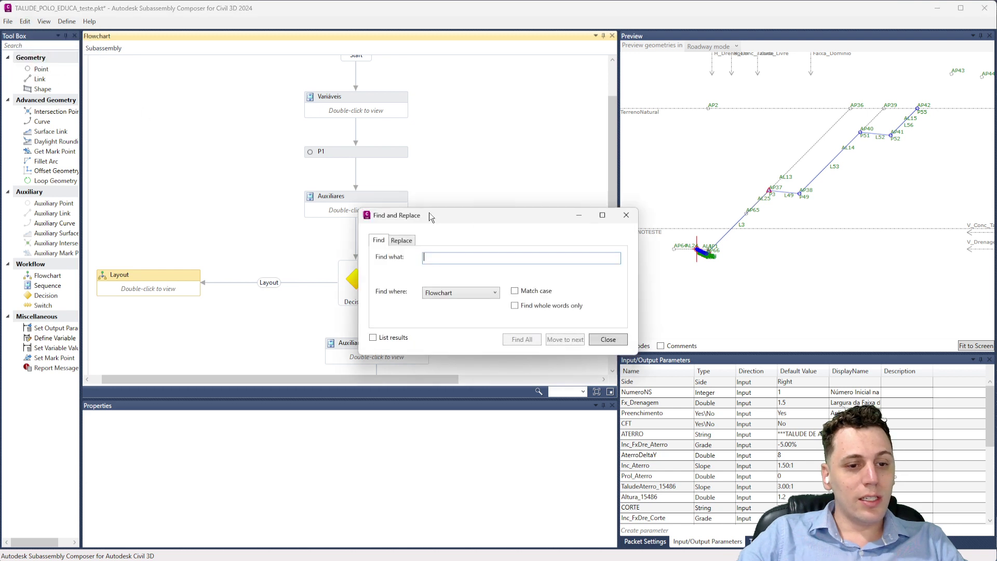
scroll(774, 193, "up", 5)
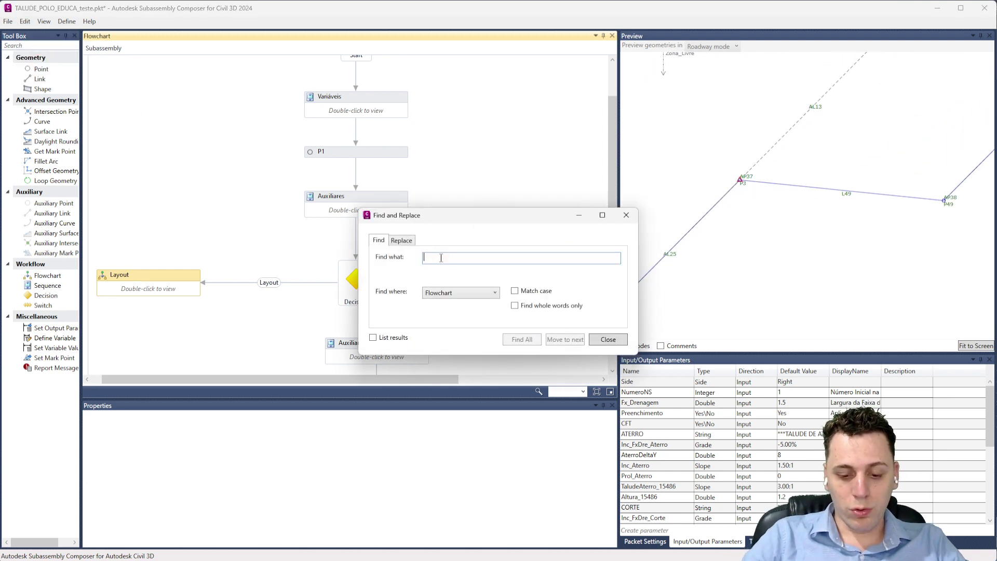
type("p3")
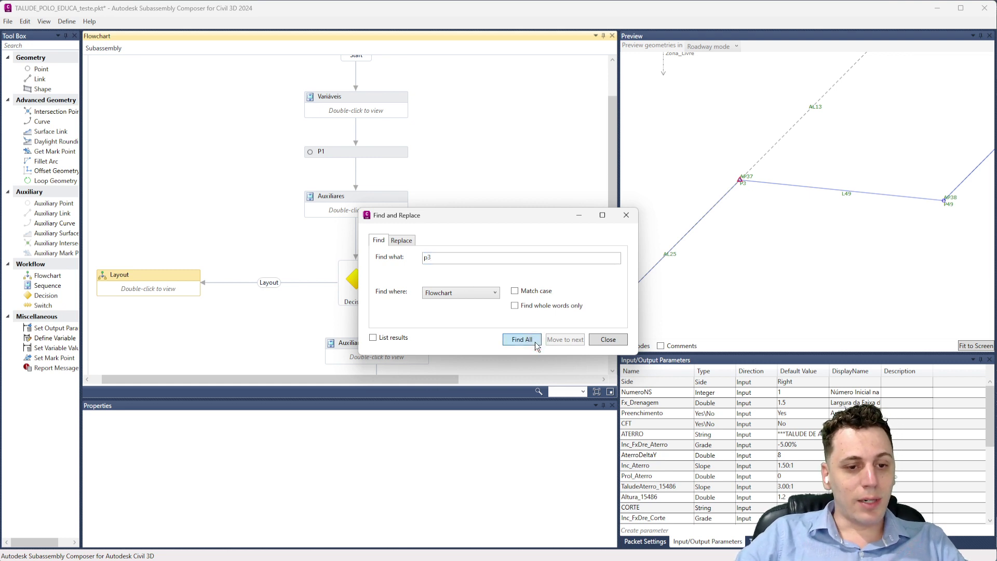
left_click(373, 338)
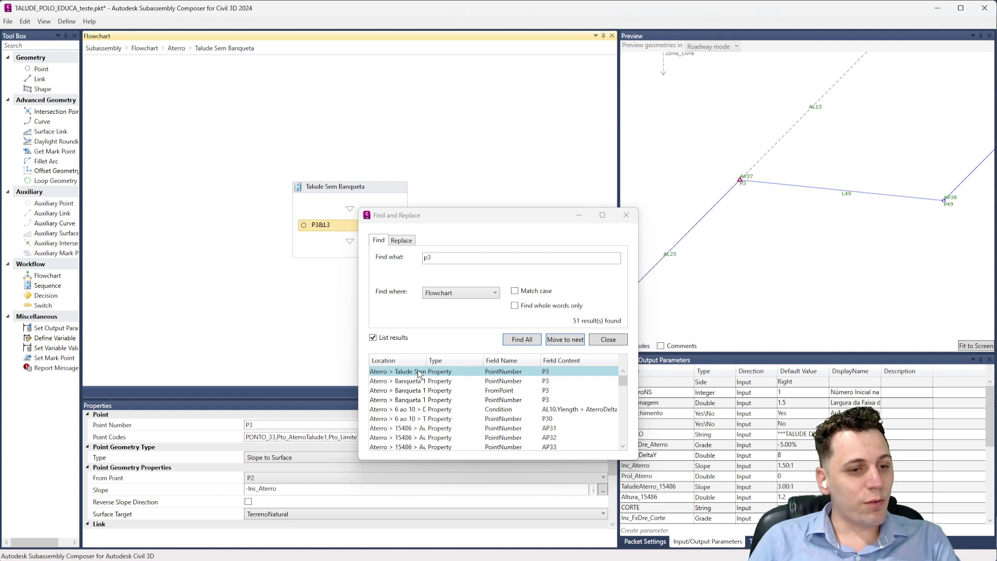
left_click(626, 215)
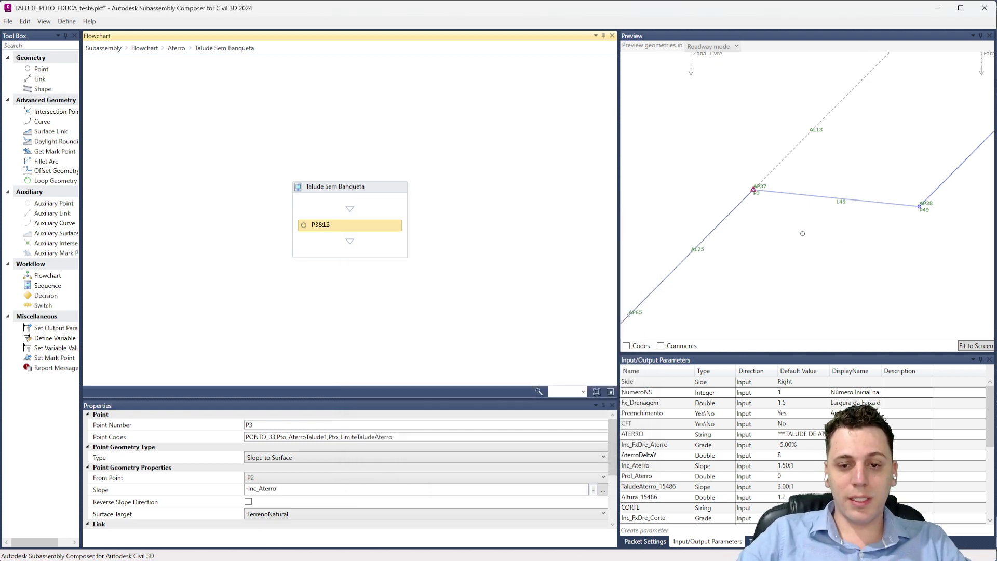
scroll(686, 256, "down", 3)
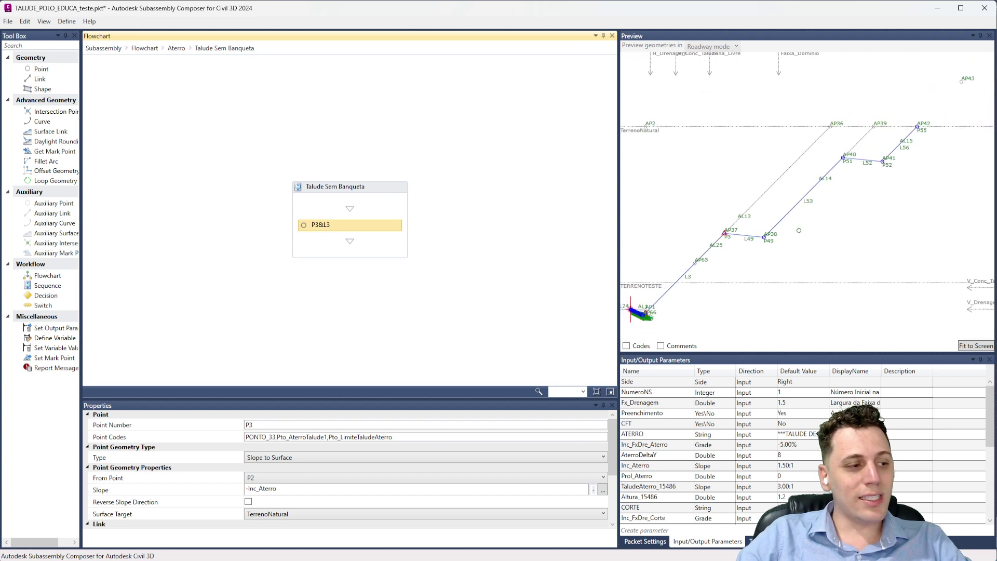
middle_click_drag(799, 231, 848, 190)
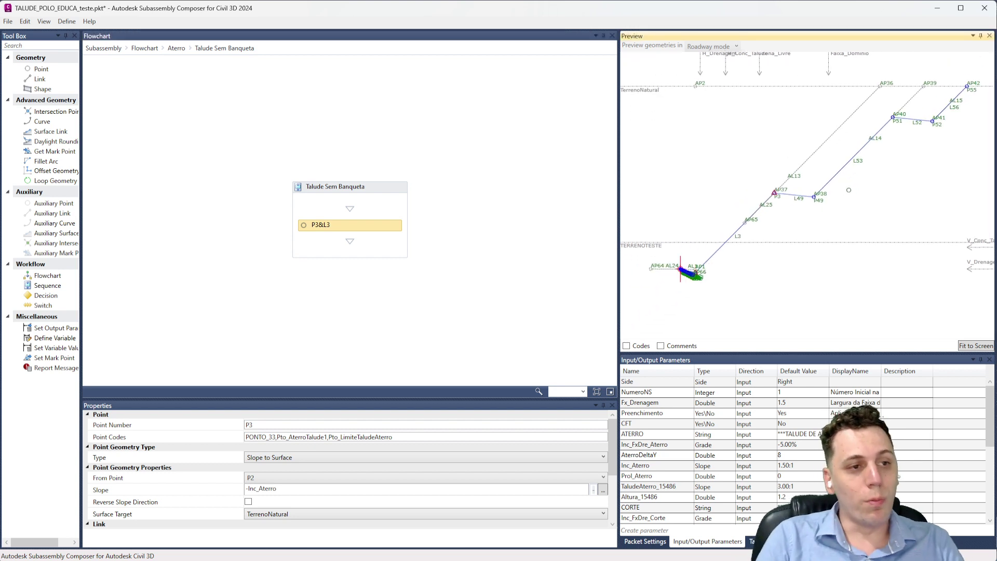
Step: Return to the main flowchart and review its structure, including the Aterro, Corte and Preenchimento branches
left_click(144, 48)
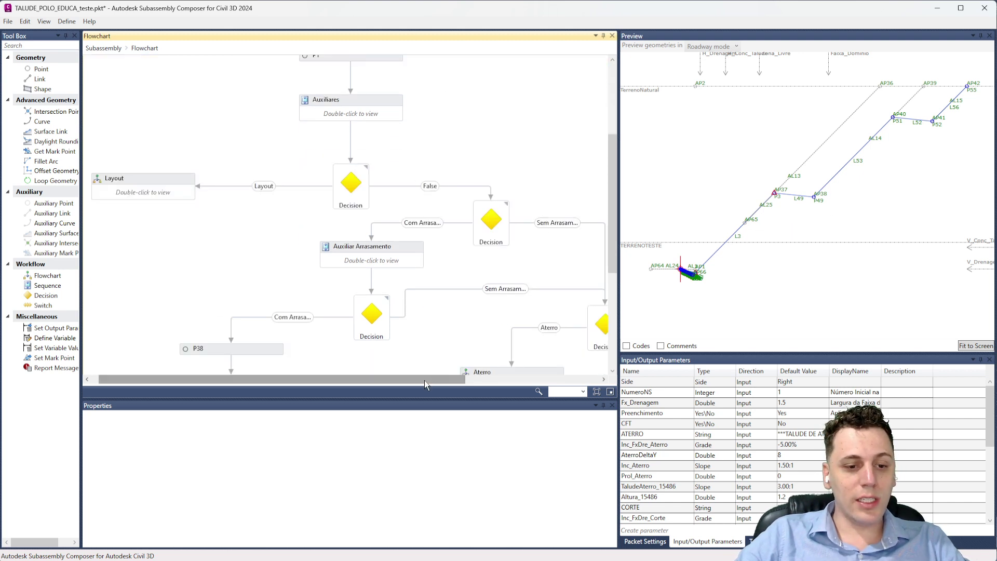
left_click_drag(425, 380, 503, 367)
scroll(410, 248, "down", 5)
left_click(404, 232)
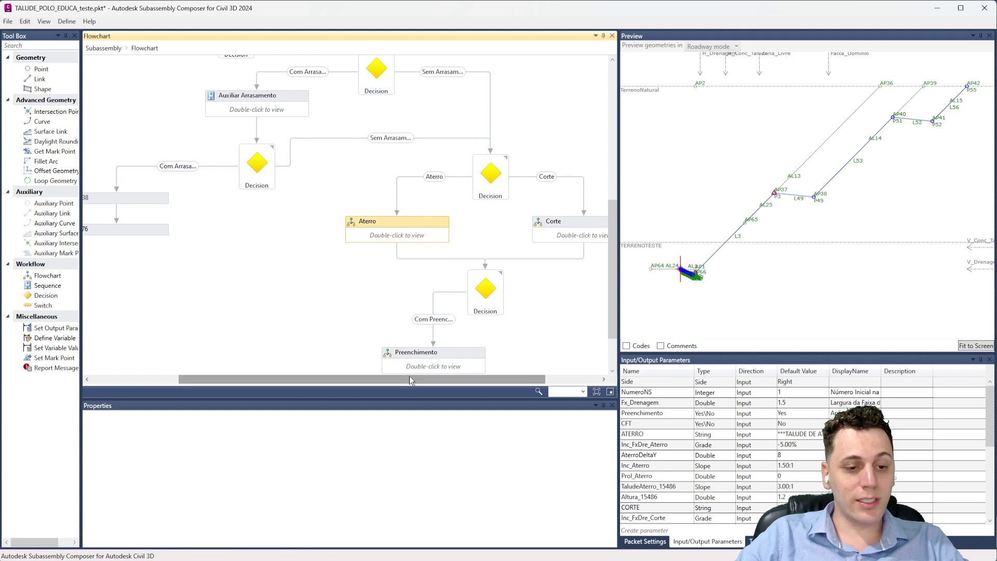
left_click_drag(409, 379, 323, 380)
scroll(295, 238, "up", 3)
scroll(295, 238, "up", 3)
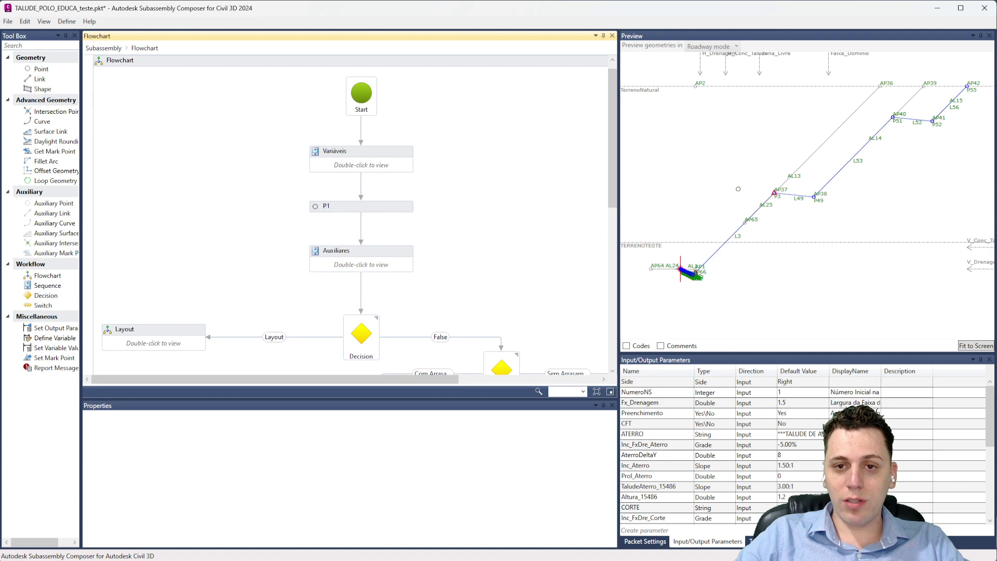
middle_click_drag(738, 188, 710, 172)
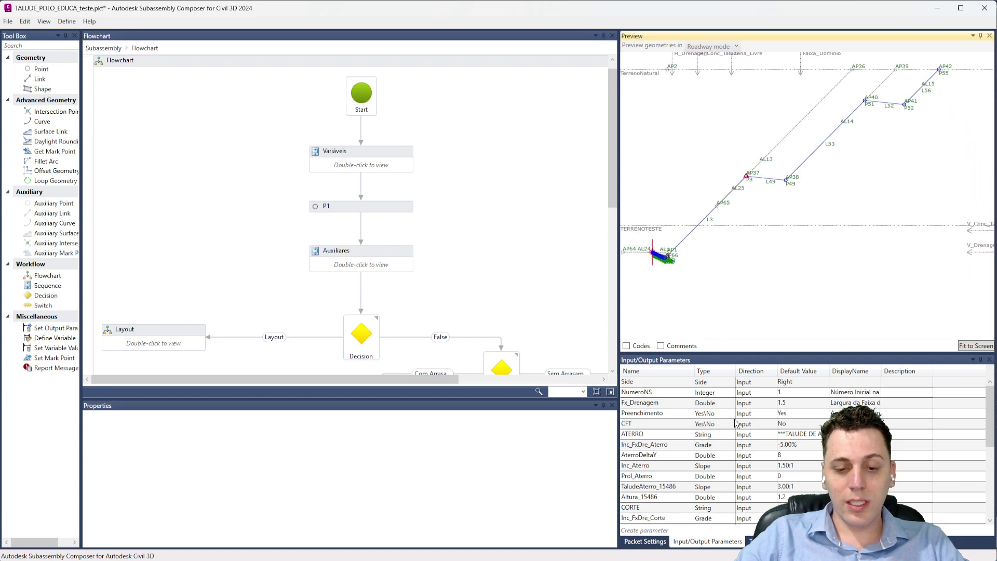
Step: Examine the subassembly's input parameters for the ATERRO, CORTE, BANQUETA and ARRASAMENTO groups
scroll(732, 429, "down", 3)
scroll(724, 436, "up", 3)
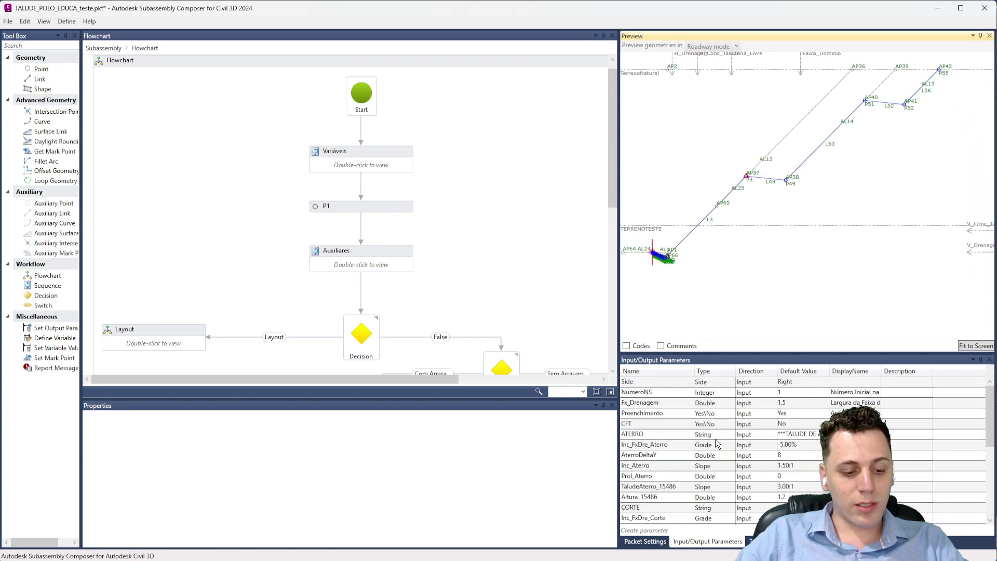
scroll(717, 443, "down", 1)
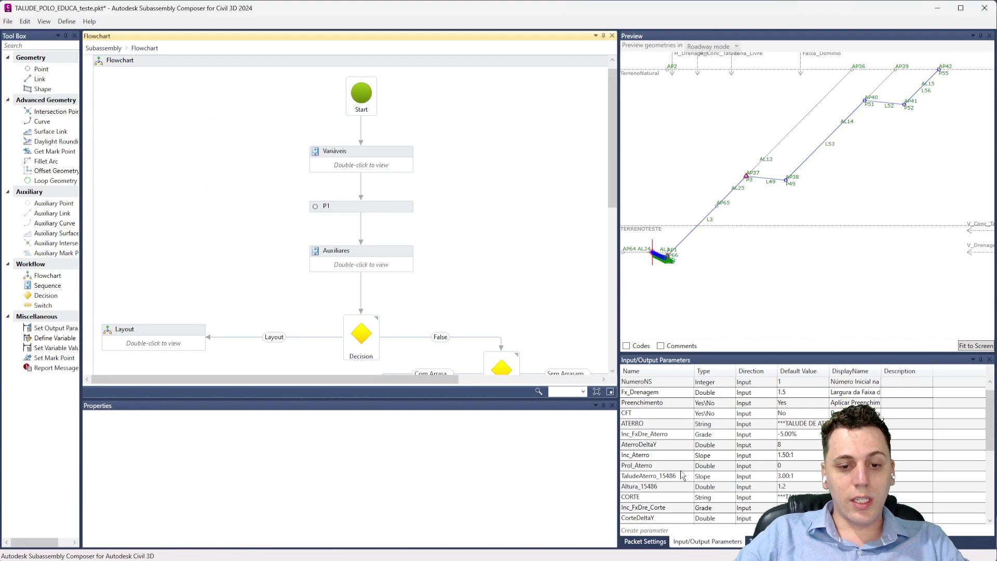
scroll(706, 443, "up", 1)
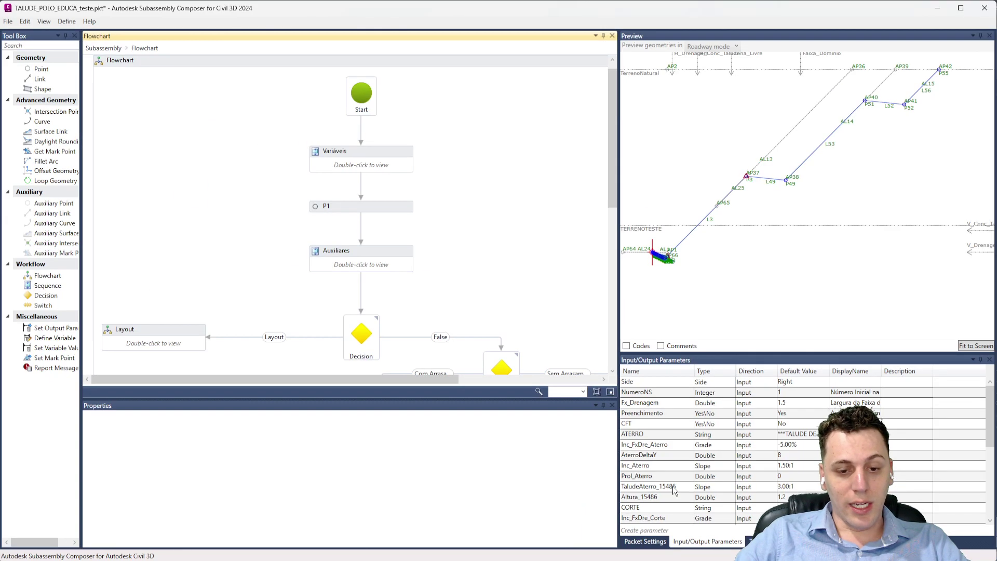
scroll(615, 348, "down", 3)
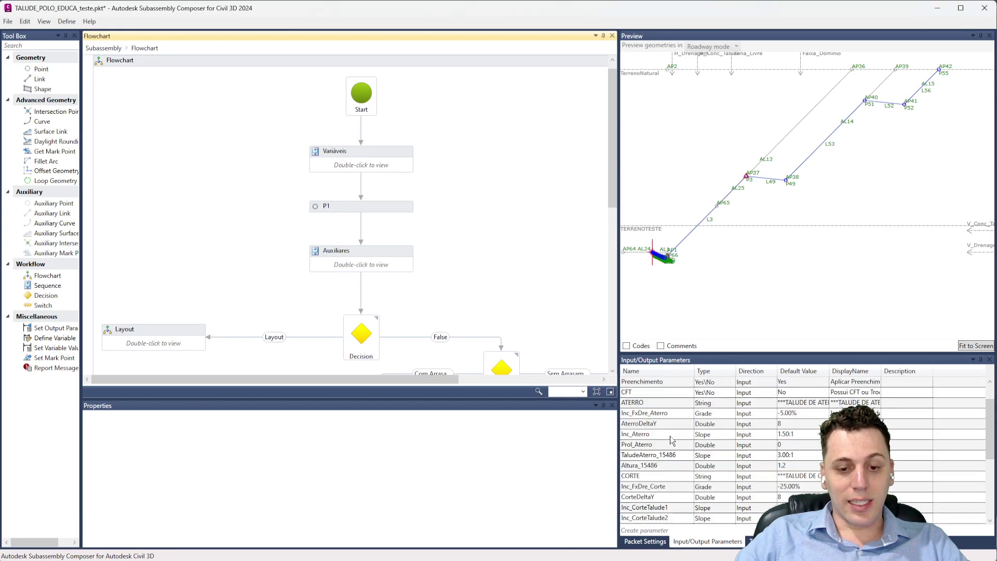
left_click(643, 403)
scroll(643, 405, "down", 1)
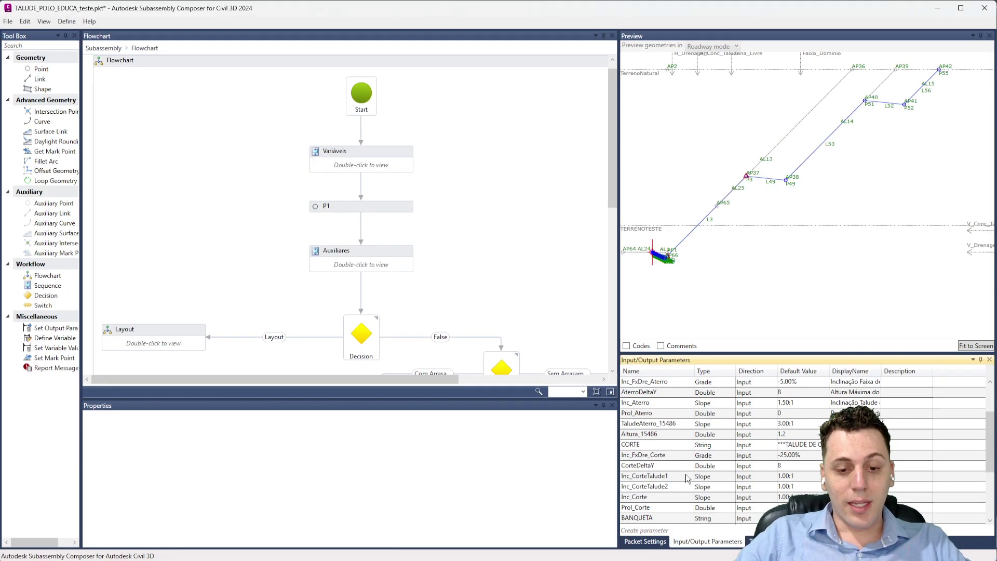
scroll(713, 530, "down", 1)
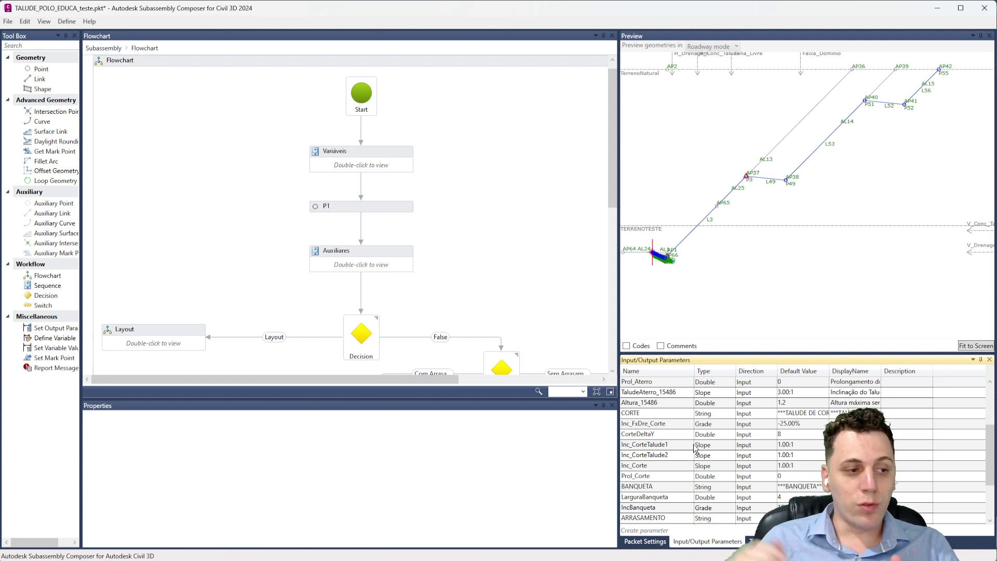
scroll(696, 450, "down", 3)
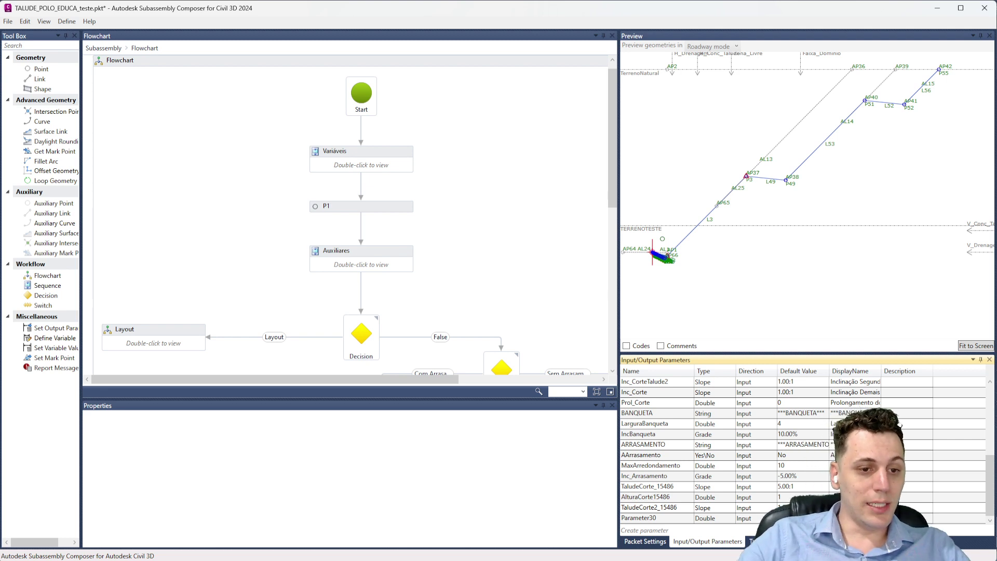
Step: Open the Variáveis sequence from the main flowchart and look through its numbered variable definitions
scroll(474, 181, "down", 2)
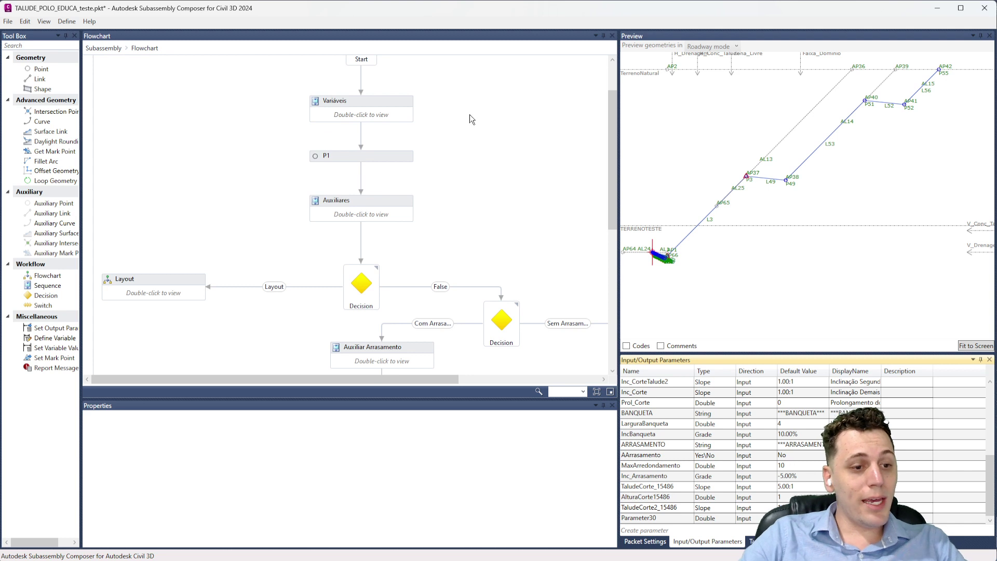
scroll(307, 186, "up", 2)
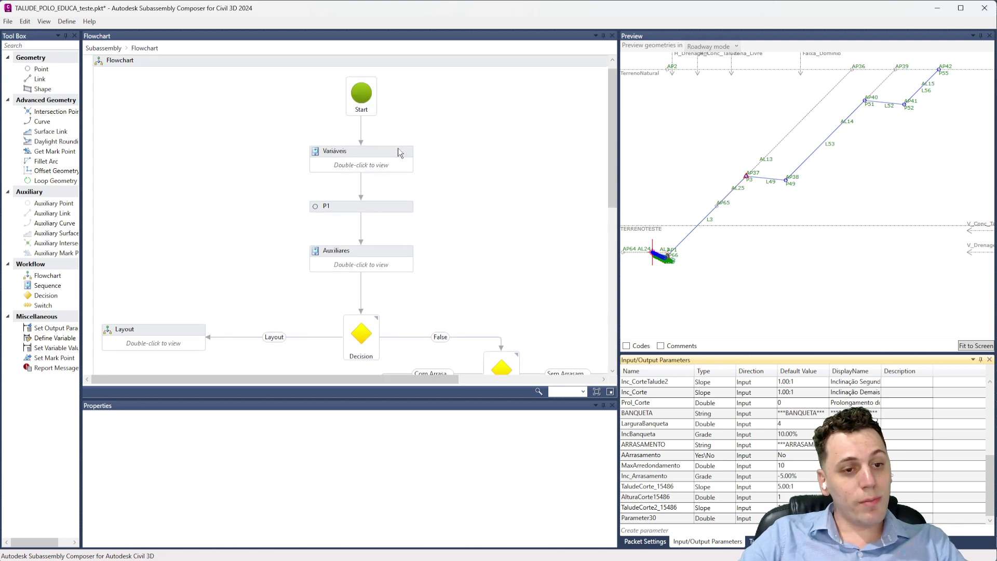
double_click(382, 165)
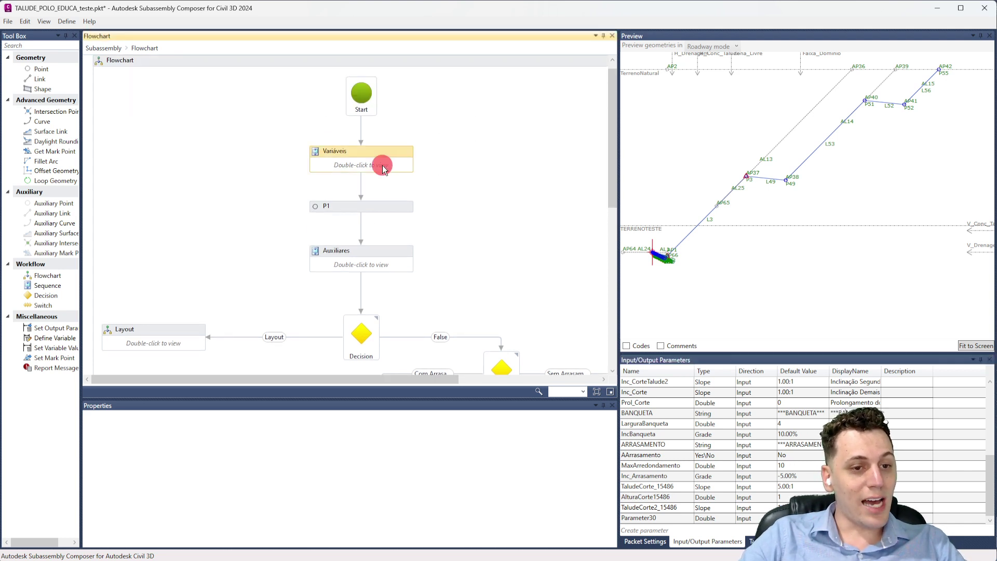
scroll(369, 151, "down", 8)
scroll(364, 154, "up", 6)
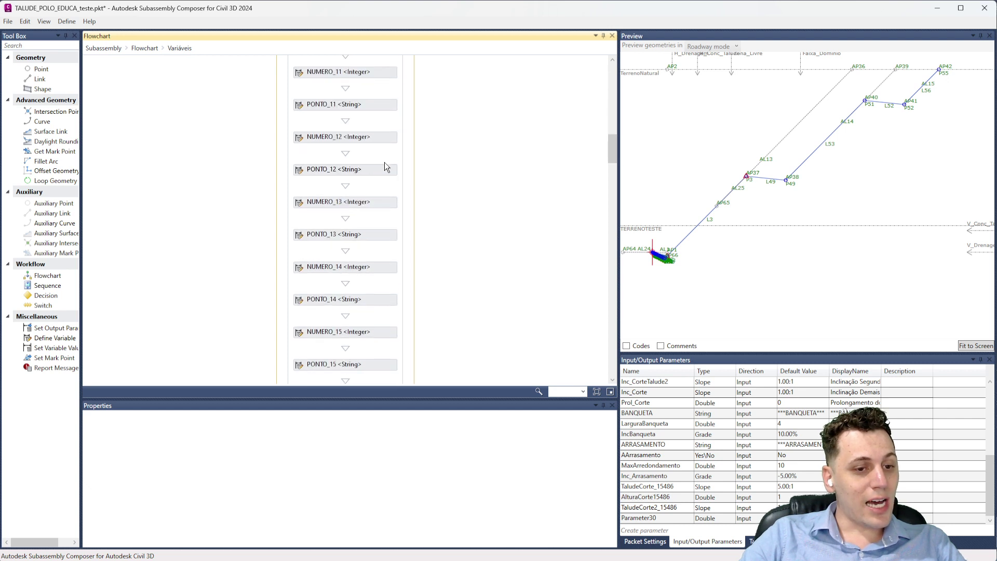
scroll(751, 207, "up", 5)
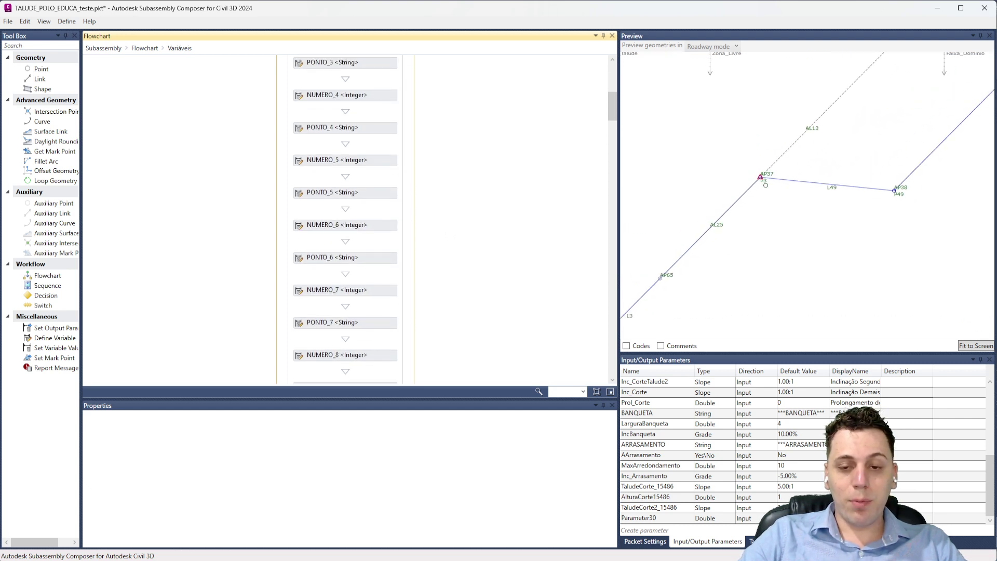
Step: Show the codes in the geometry preview and review the NUMERO and PONTO variables up to number 20
left_click(626, 346)
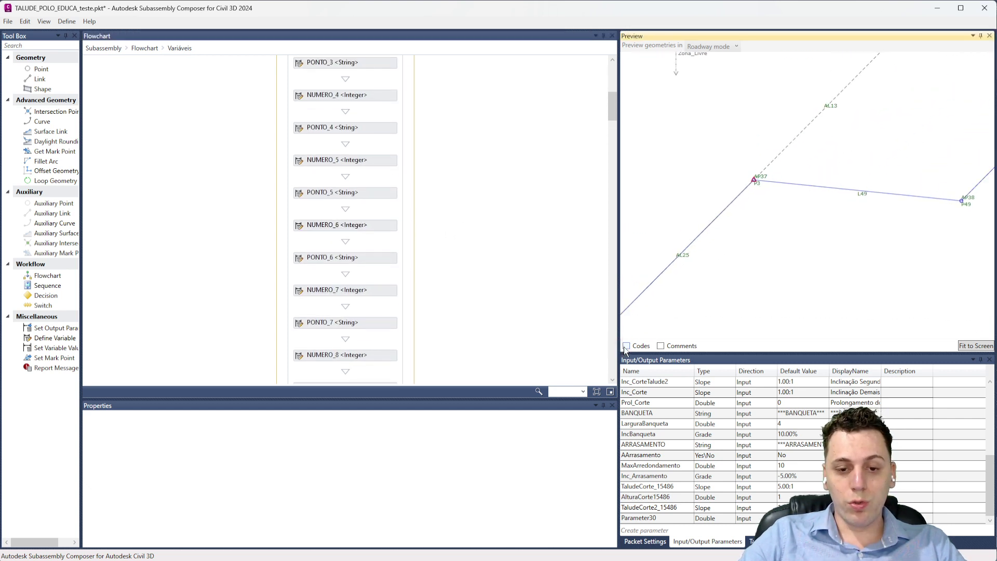
scroll(977, 208, "up", 3)
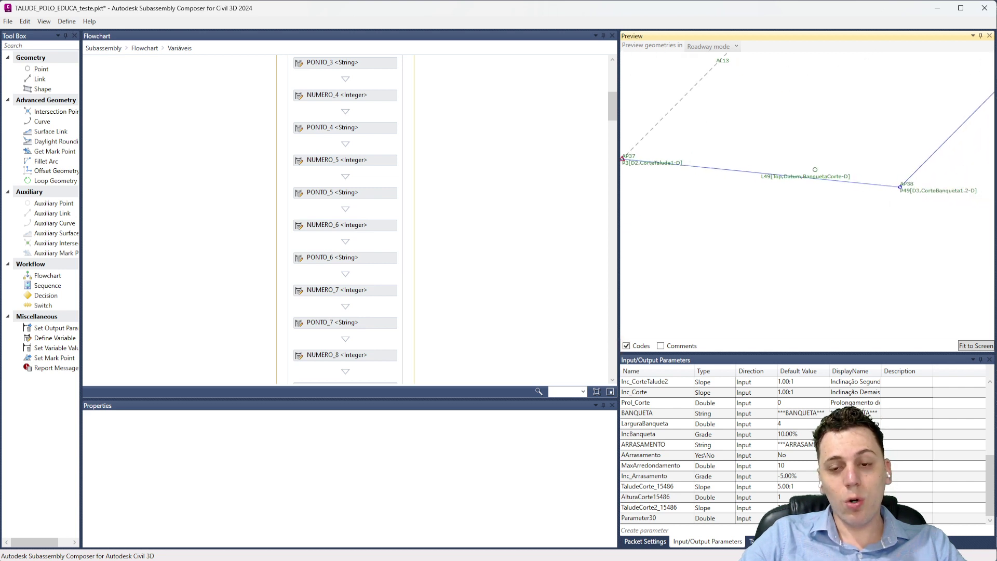
scroll(333, 84, "down", 15)
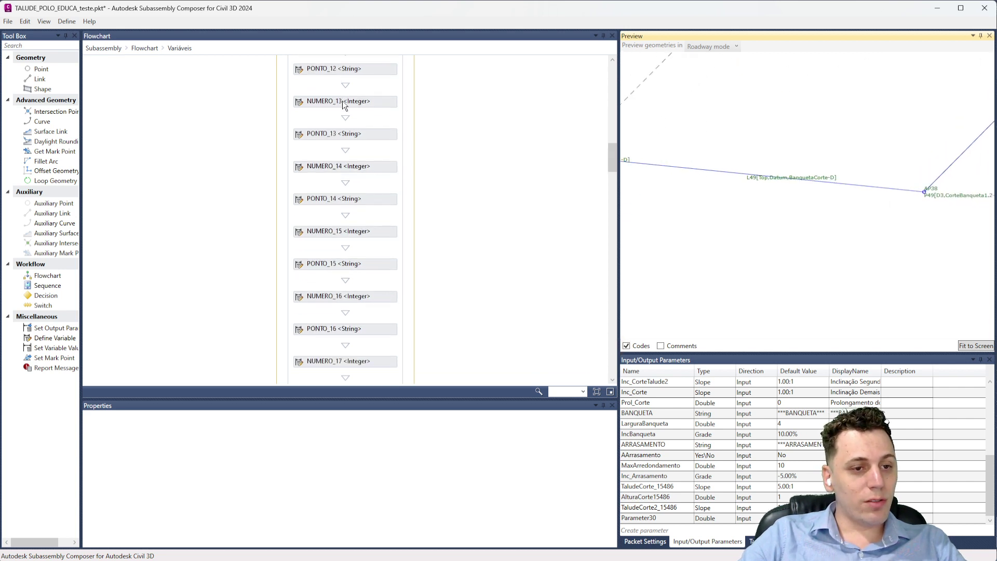
scroll(347, 123, "down", 3)
scroll(355, 140, "up", 4)
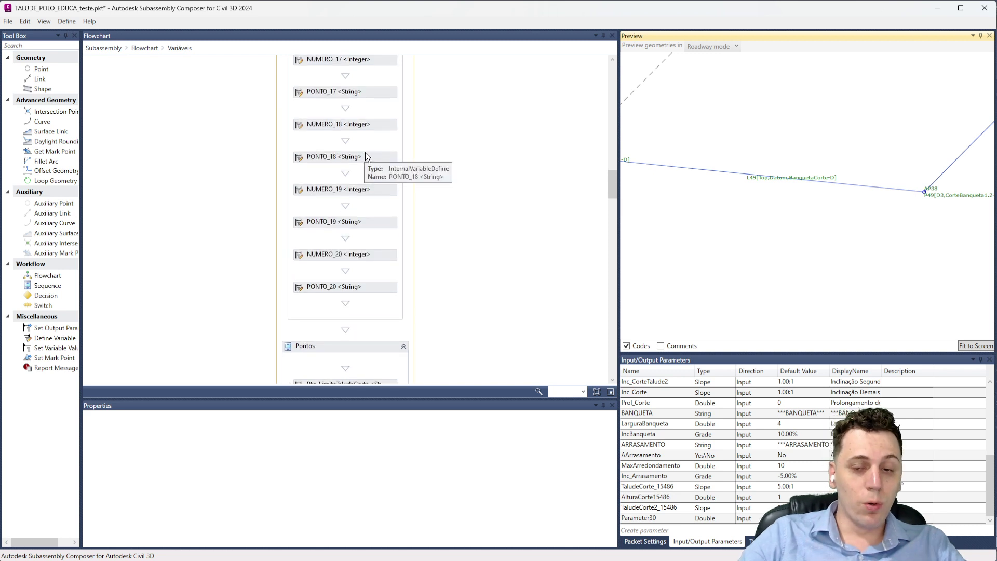
scroll(475, 158, "up", 3)
scroll(468, 156, "up", 15)
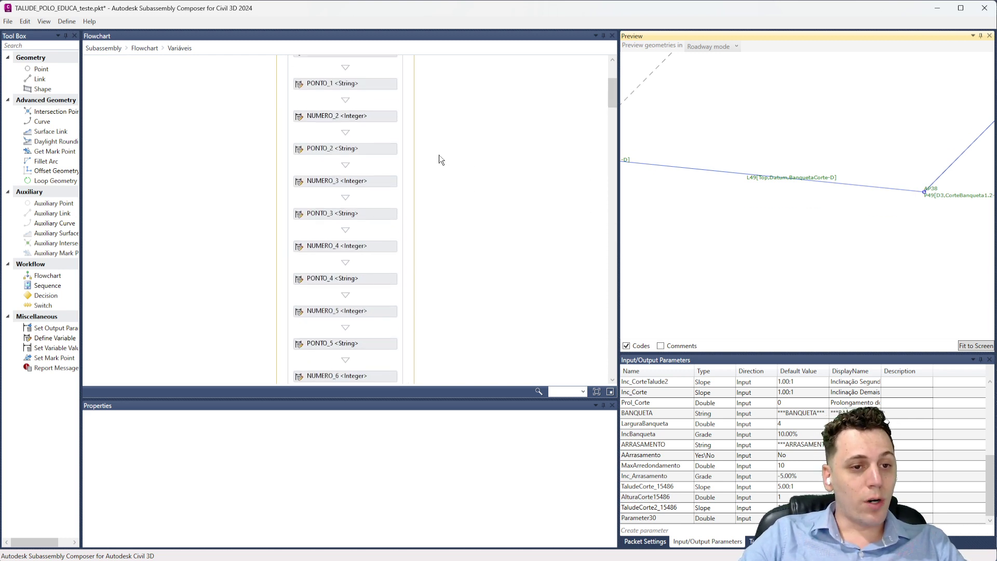
Step: Inspect the definitions of the LADO, PONTO_33 and NUMERO_1 variables, and the NumeroNS input parameter
left_click(331, 151)
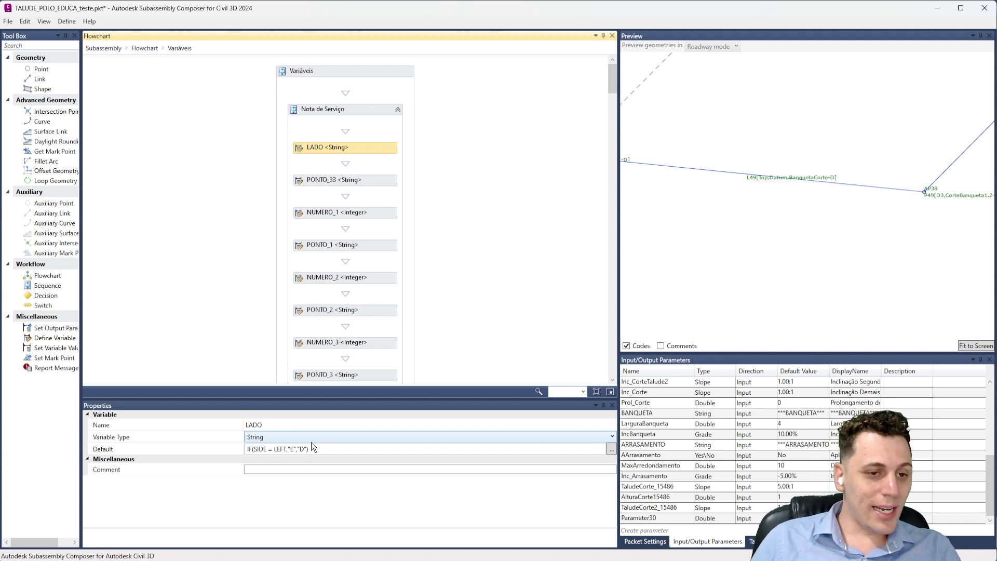
left_click(343, 171)
left_click(355, 214)
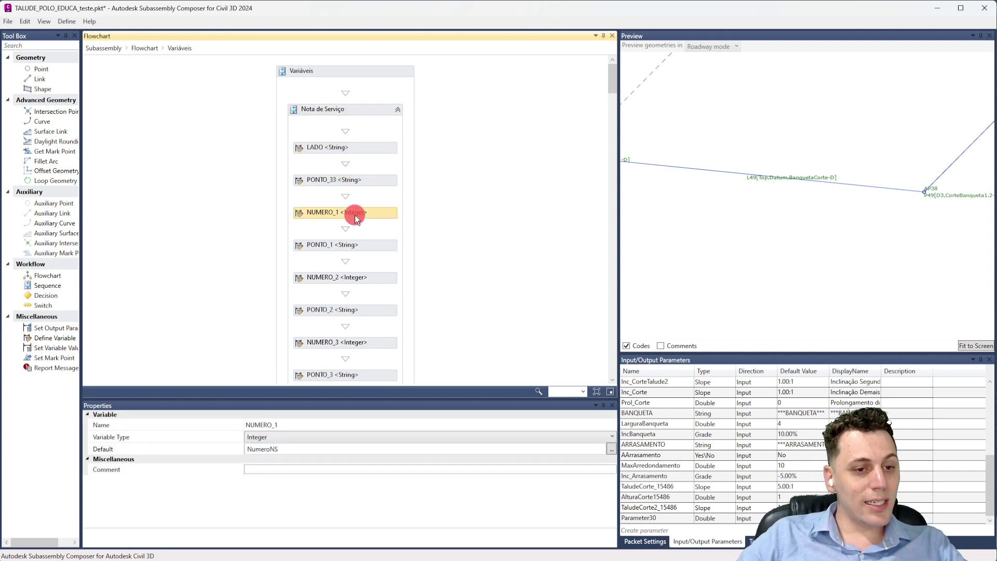
scroll(721, 429, "up", 5)
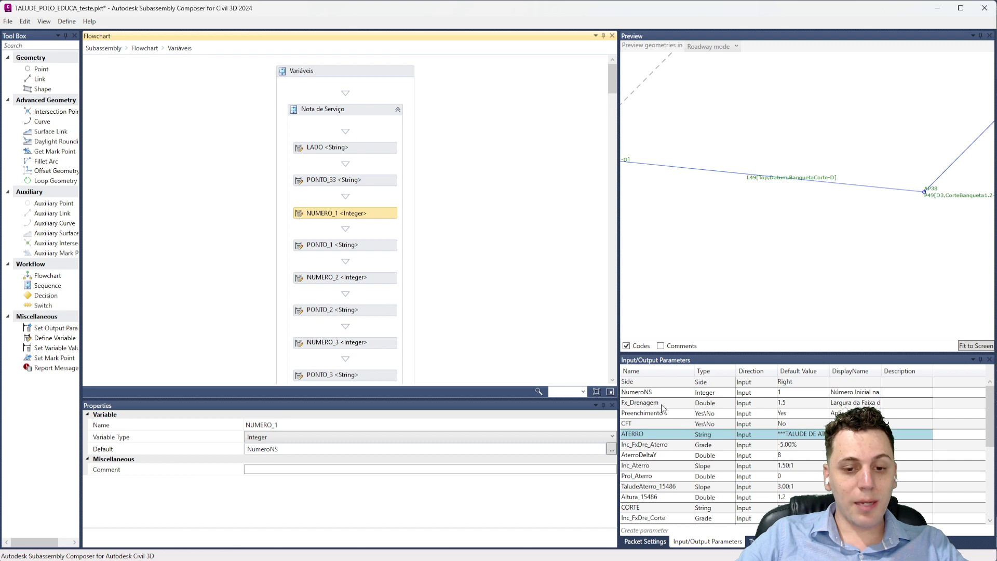
left_click(649, 392)
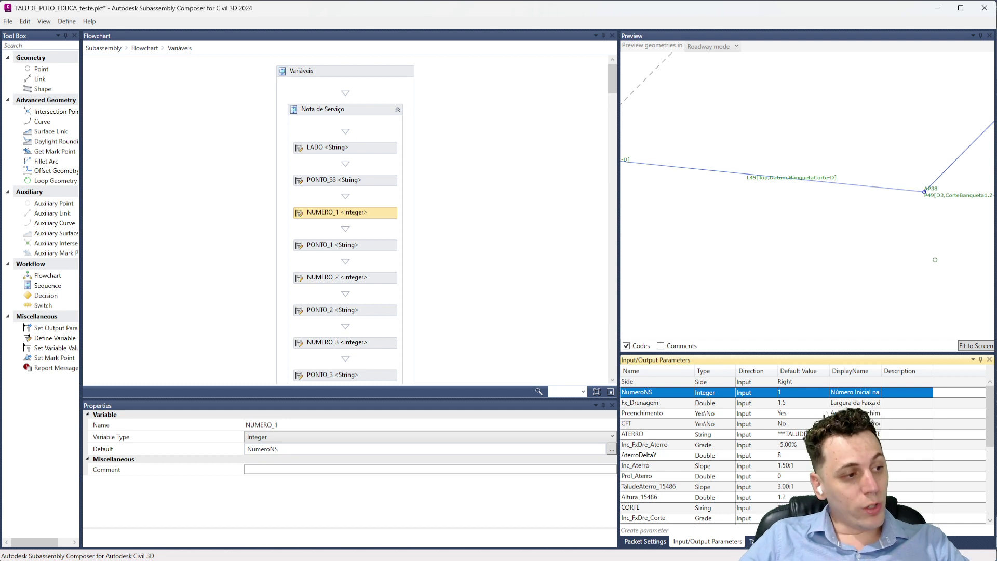
scroll(746, 269, "down", 3)
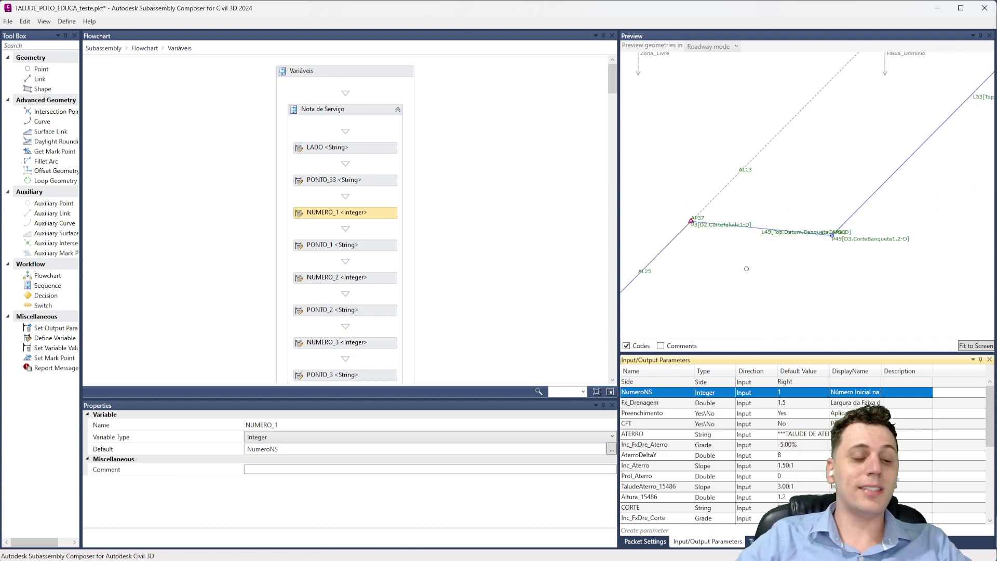
scroll(491, 266, "down", 10)
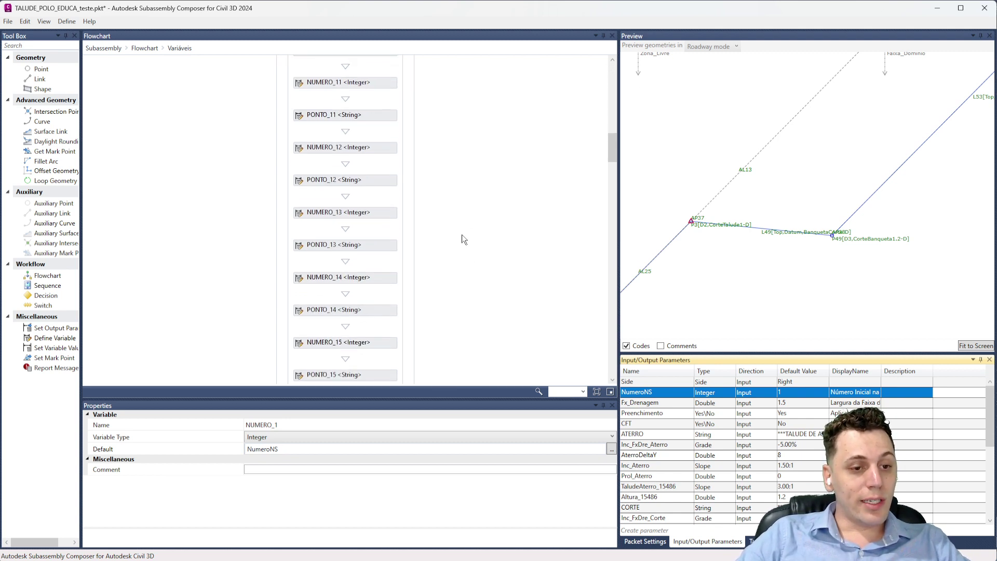
Step: Inspect the default expressions of the Pto_CorteTalude2 and Pto_CorteTalude1 variables in the Talude Corte group
scroll(463, 235, "down", 8)
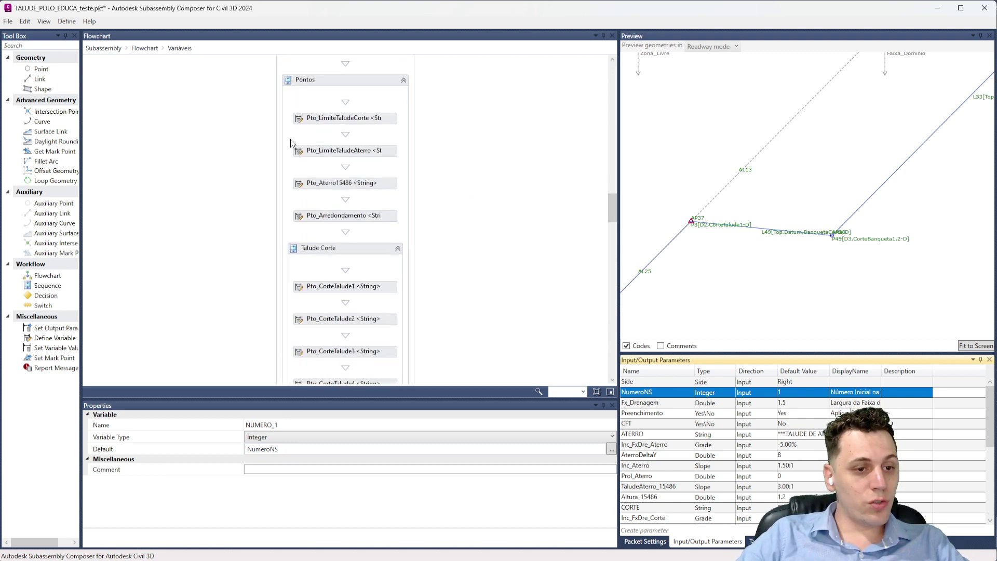
scroll(360, 111, "down", 5)
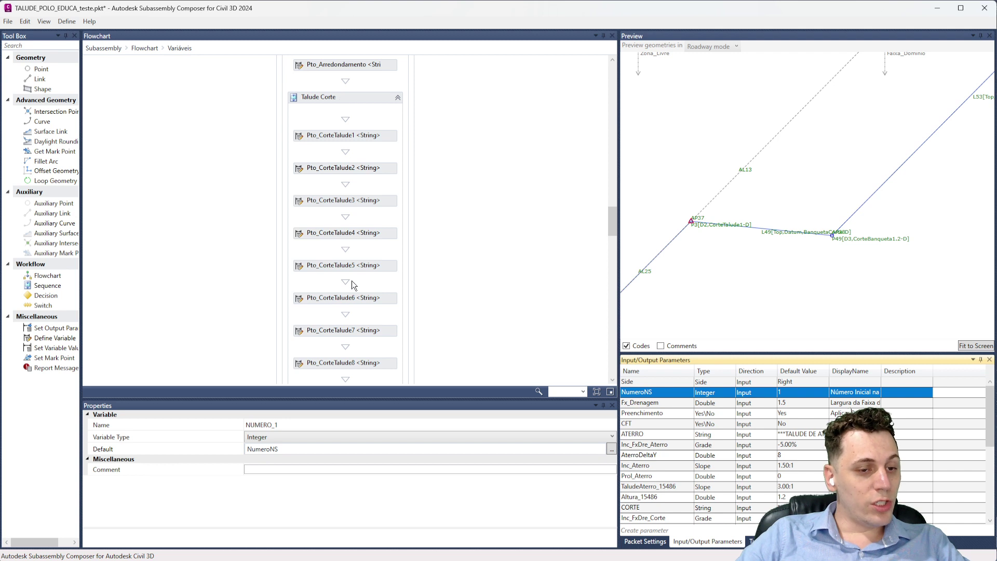
left_click(343, 169)
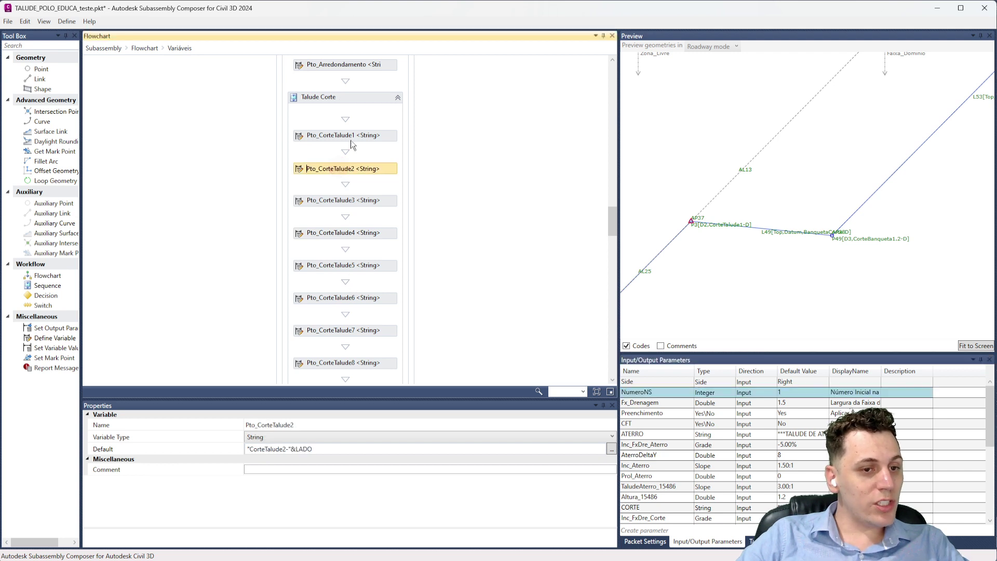
left_click(351, 136)
scroll(443, 198, "down", 6)
scroll(442, 203, "up", 6)
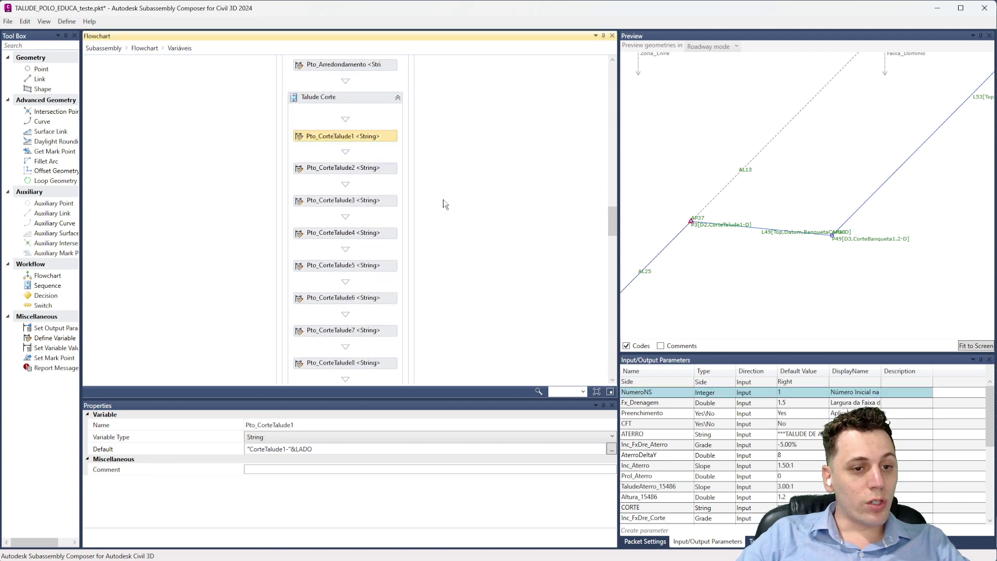
Step: Look through the remaining CorteTalude and CorteBanqueta point variables and compare them with the bench point codes in the geometry preview
scroll(440, 208, "down", 12)
scroll(440, 207, "up", 9)
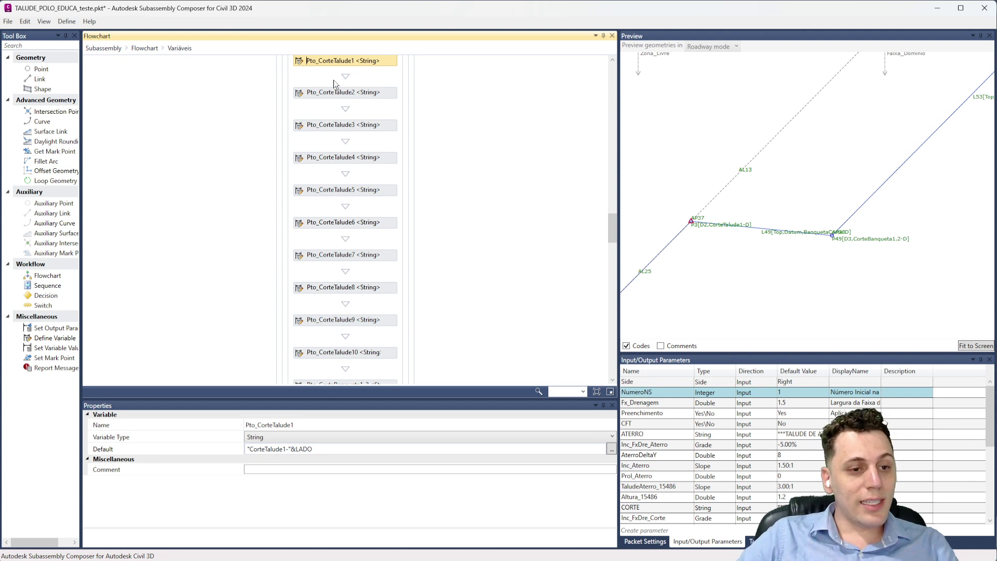
scroll(335, 113, "down", 1)
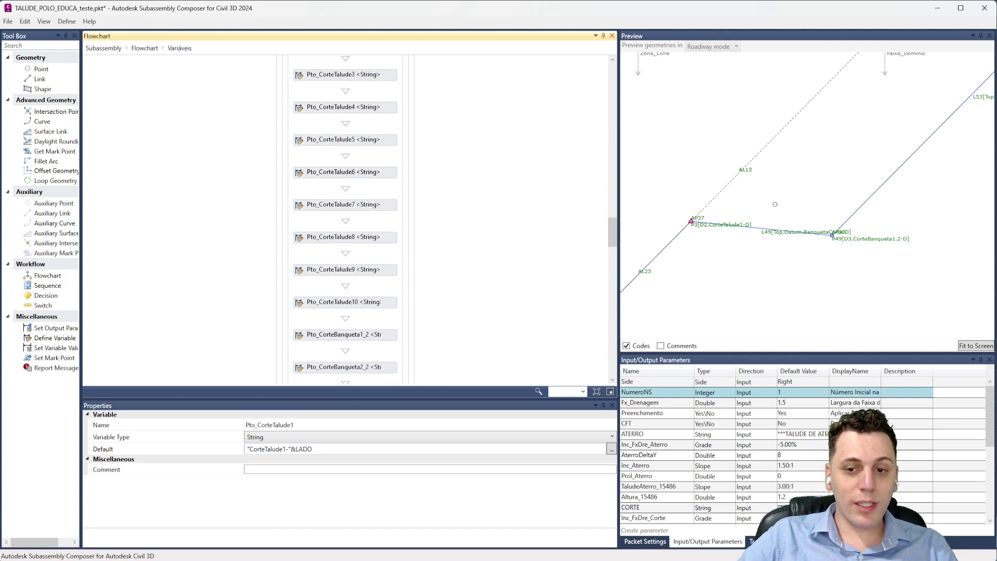
left_click_drag(850, 192, 723, 207)
left_click_drag(821, 183, 934, 122)
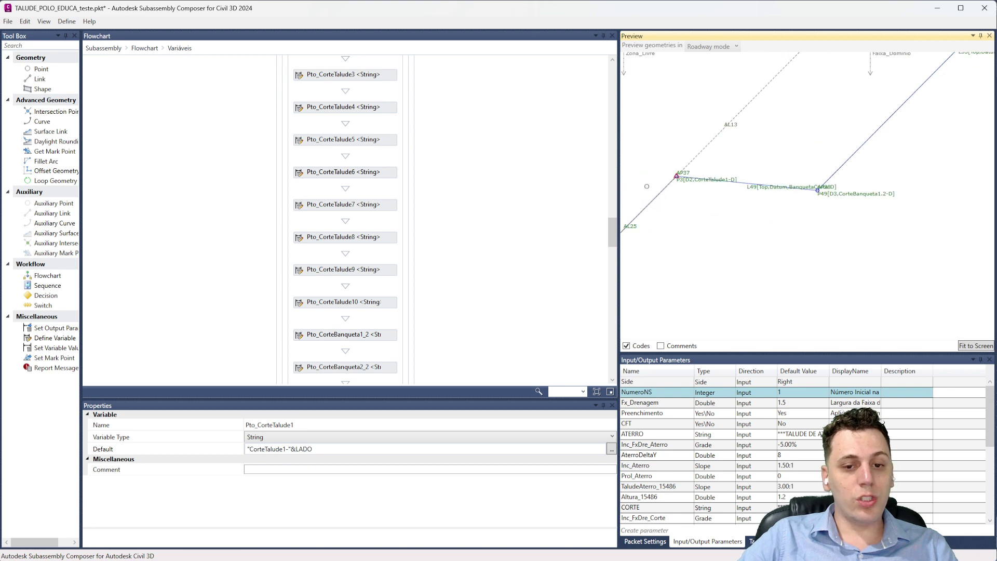
Step: Review the Talude Aterro point variables and the Link code variables down to the Mark Point group, and return to the NUMERO variables
scroll(410, 204, "down", 8)
scroll(404, 207, "down", 3)
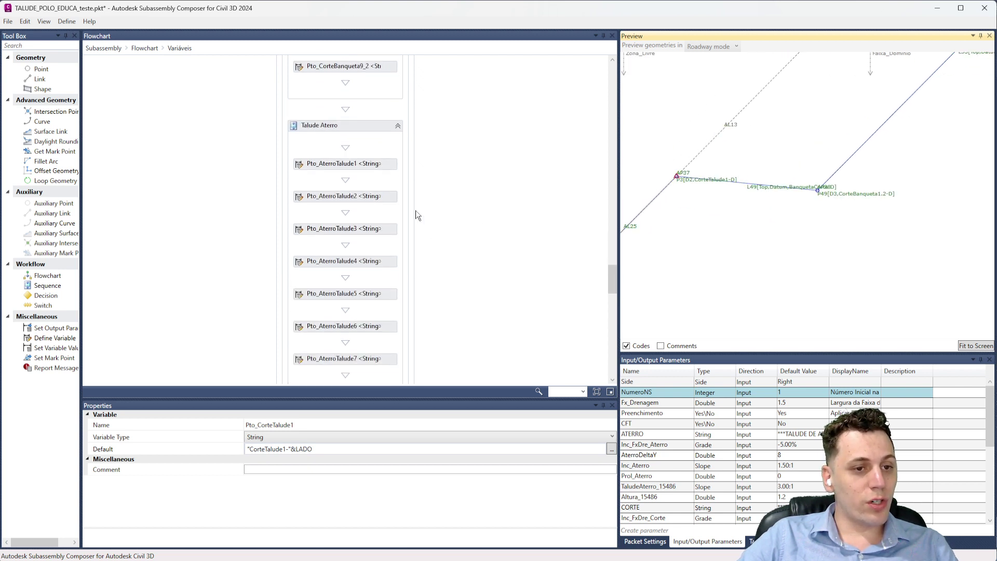
scroll(377, 60, "up", 5)
scroll(373, 234, "down", 3)
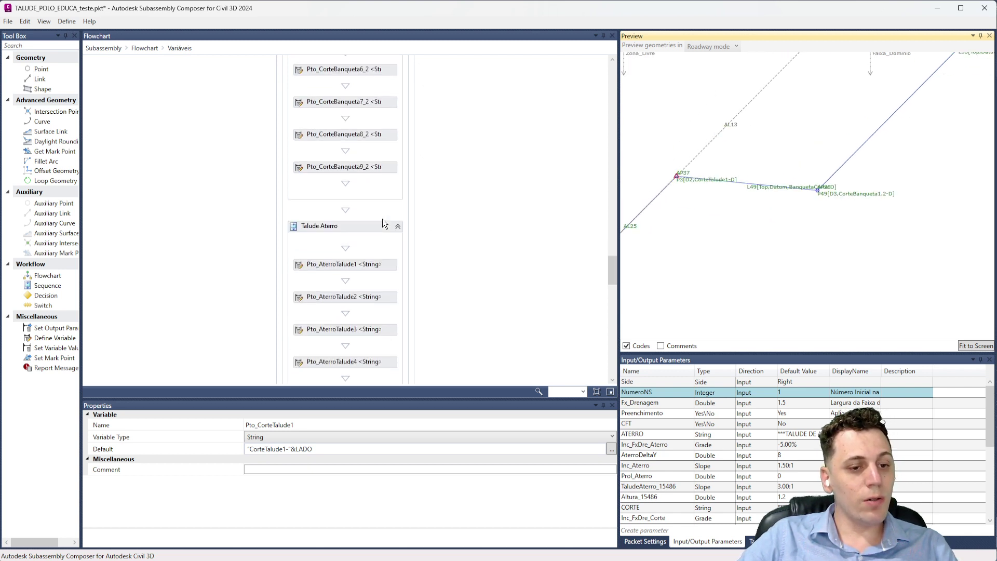
scroll(382, 232, "down", 15)
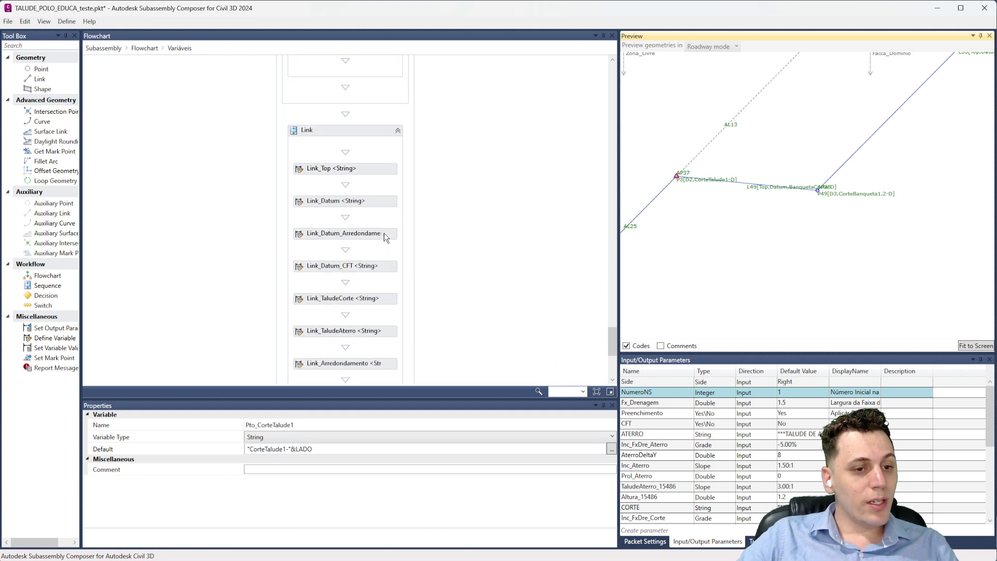
scroll(384, 233, "down", 6)
scroll(391, 203, "up", 2)
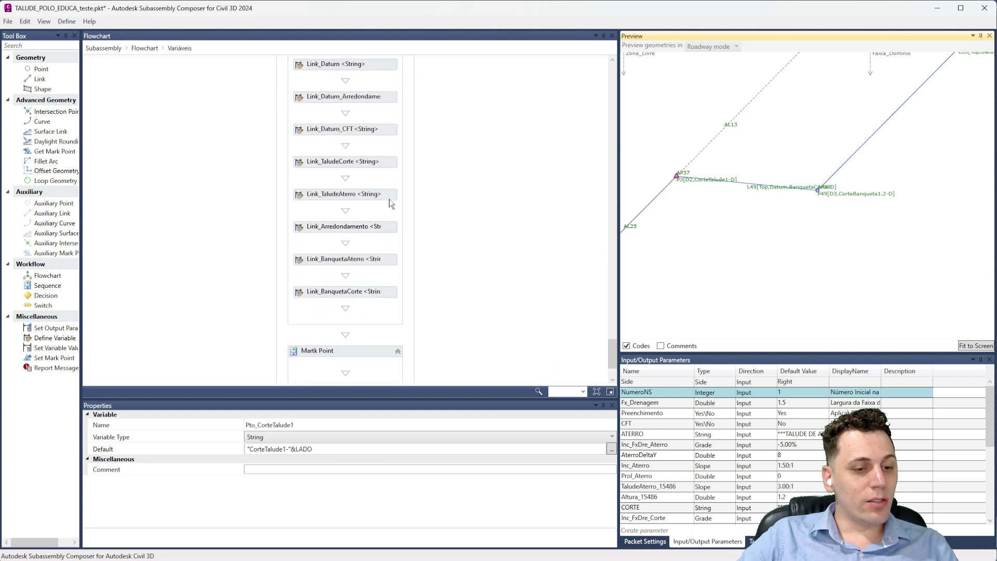
scroll(391, 203, "up", 8)
left_click_drag(612, 303, 555, 141)
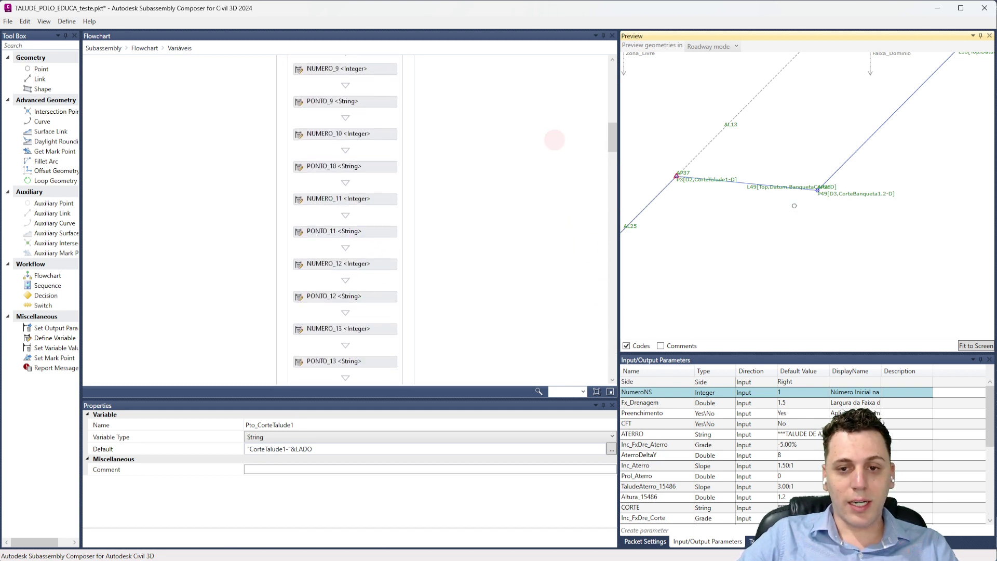
scroll(463, 190, "up", 1)
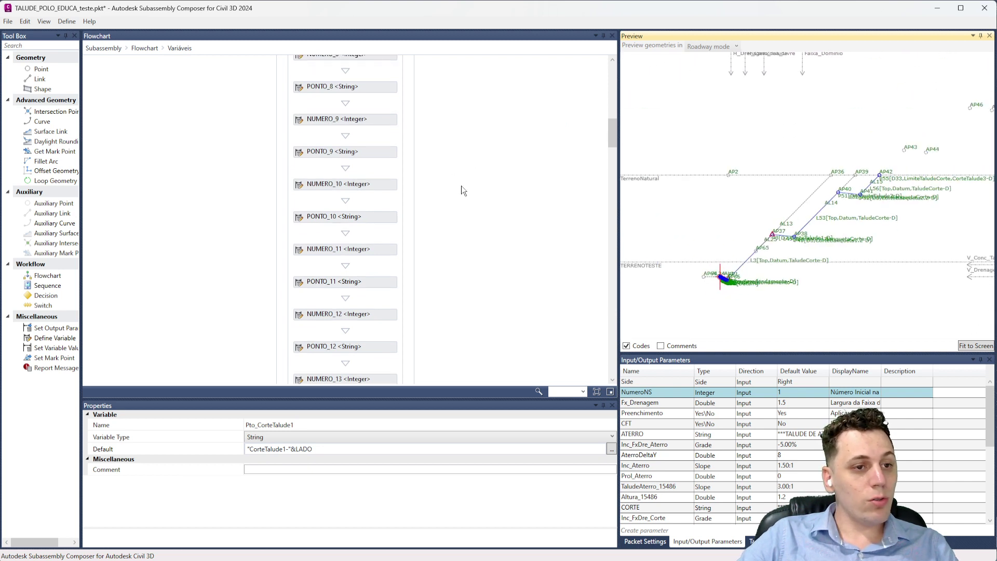
Step: Return to the main flowchart and open the Auxiliares sequence to examine its AP1&AL1 and AP2 elements
left_click(140, 48)
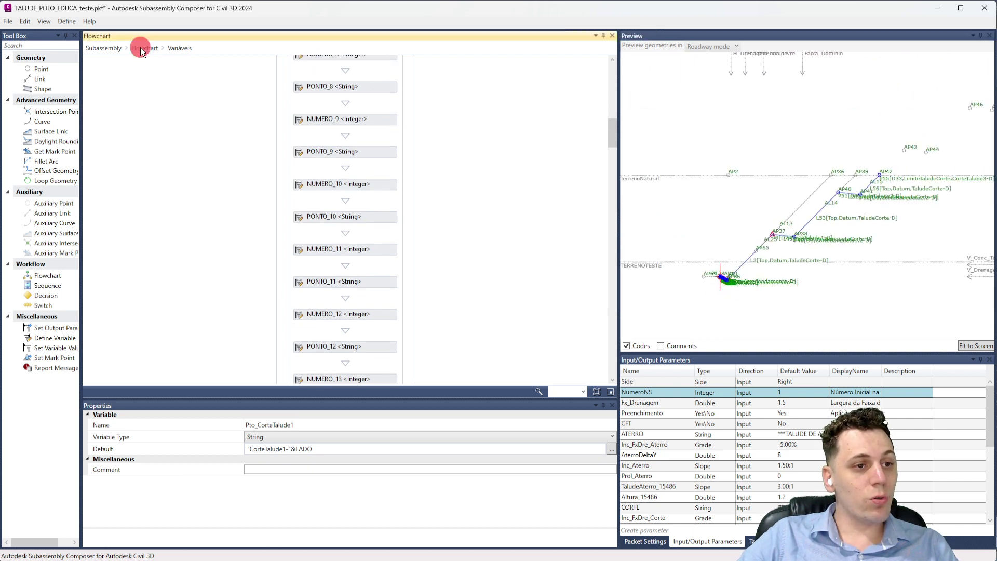
scroll(452, 162, "down", 3)
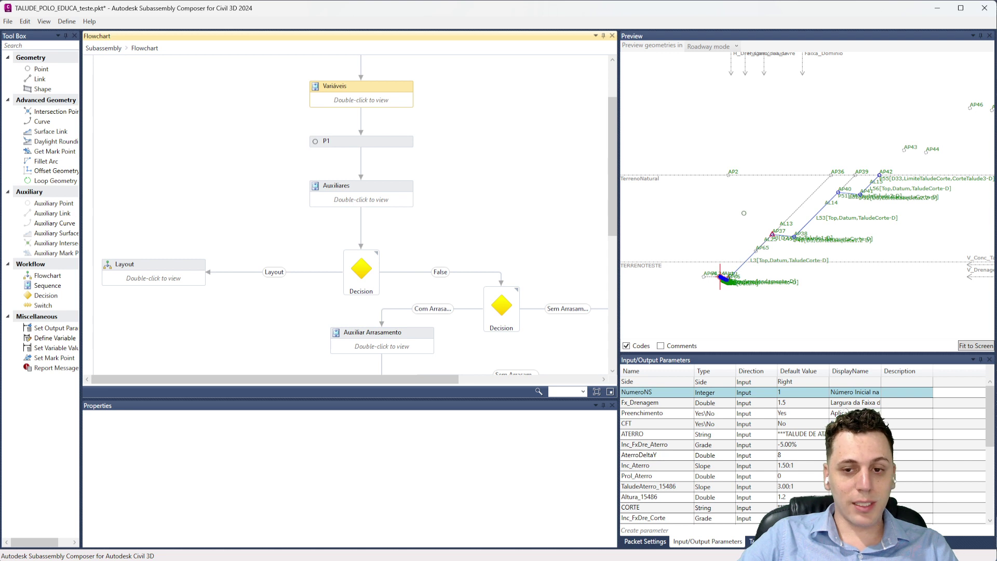
double_click(369, 196)
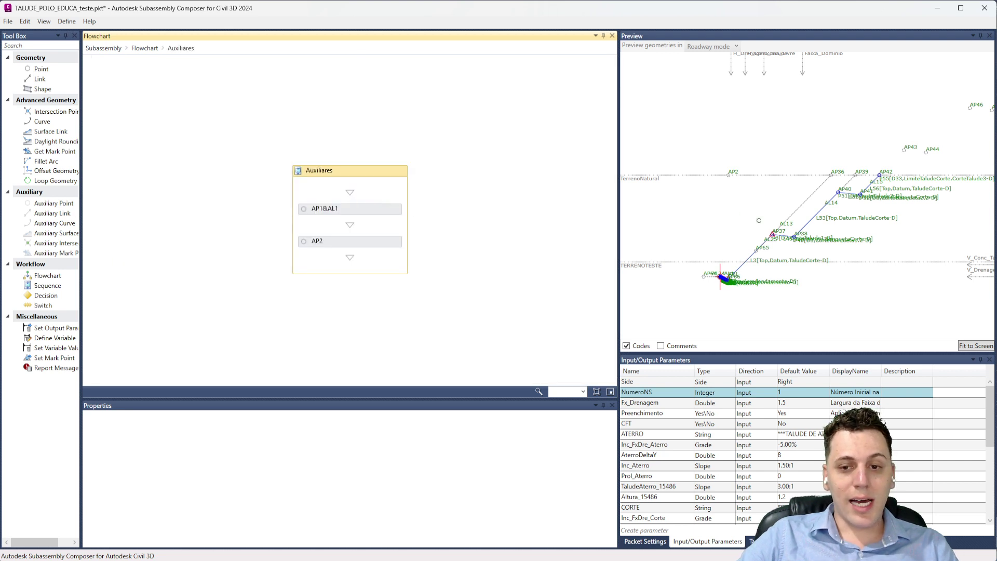
scroll(813, 237, "up", 2)
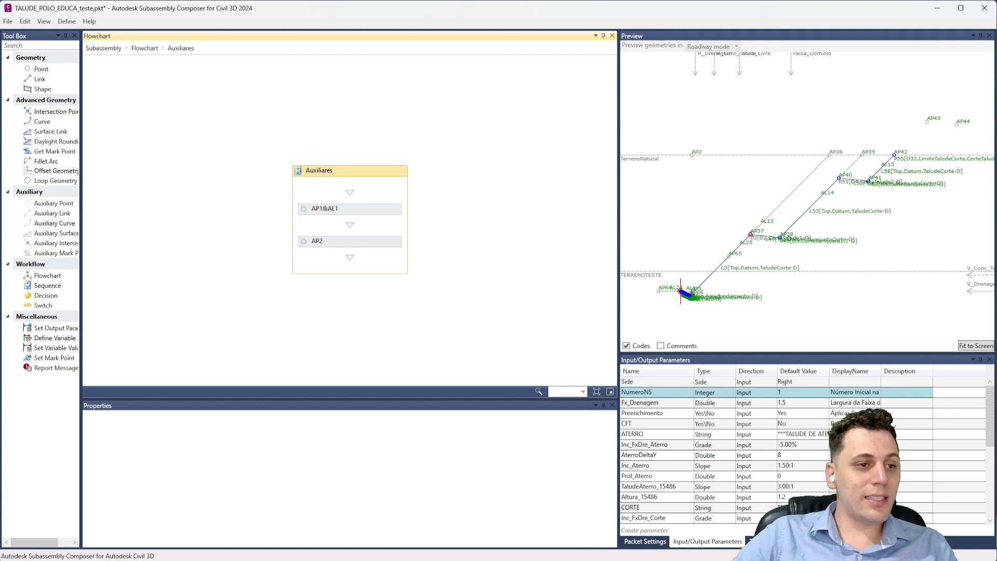
Step: Go back to the main flowchart and examine the decision branches for Layout and arrasamento below Auxiliares
left_click(145, 48)
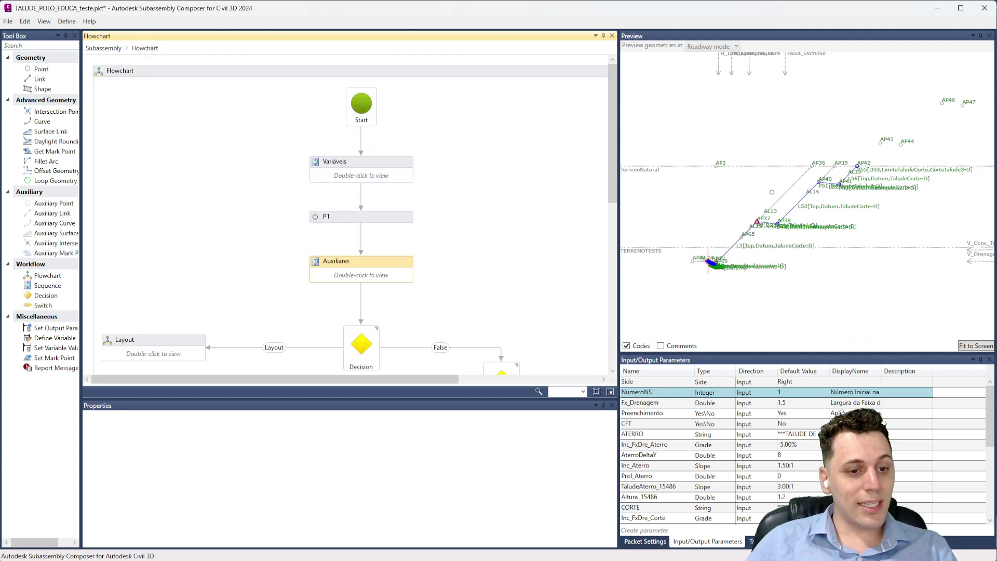
left_click(523, 232)
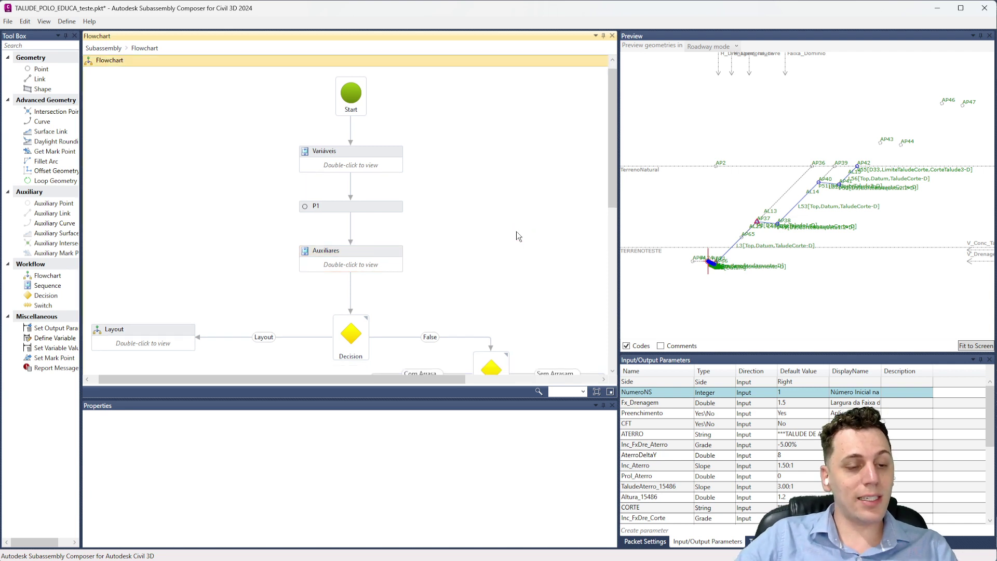
scroll(516, 232, "down", 5)
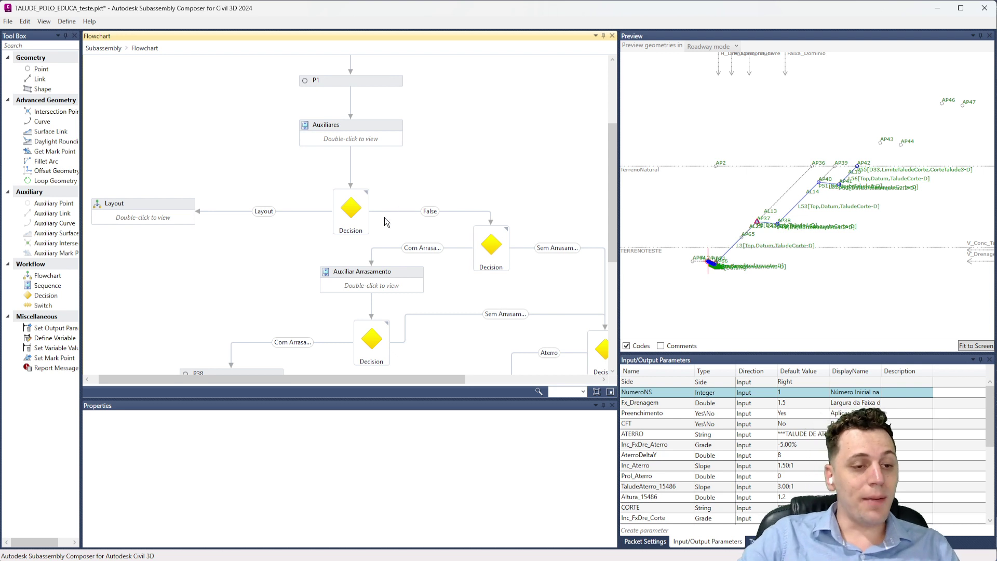
Step: Raise the TerrenoNatural target in the geometry preview and examine the cut slopes and benches up to it
scroll(734, 193, "down", 3)
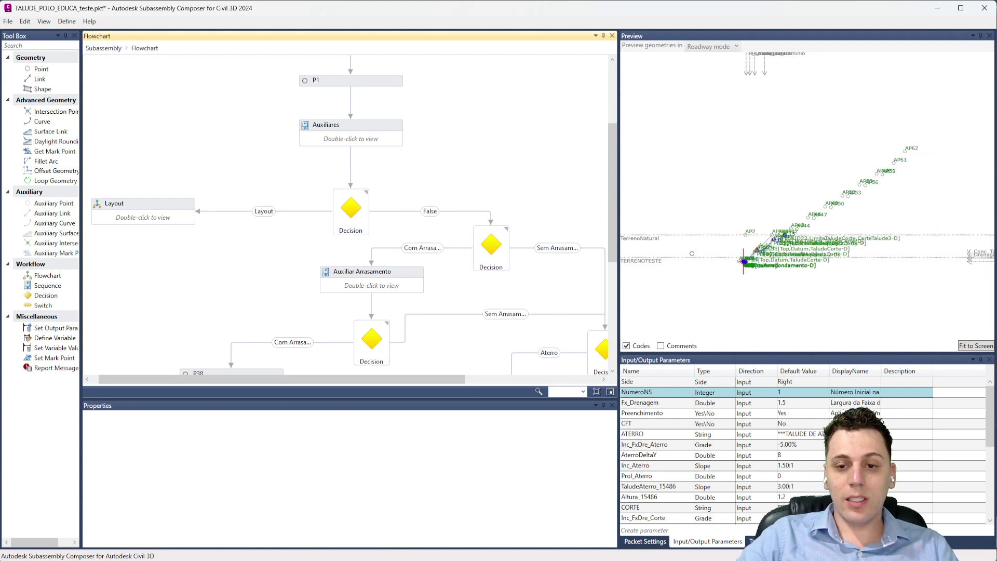
left_click(665, 204)
left_click_drag(666, 204, 689, 158)
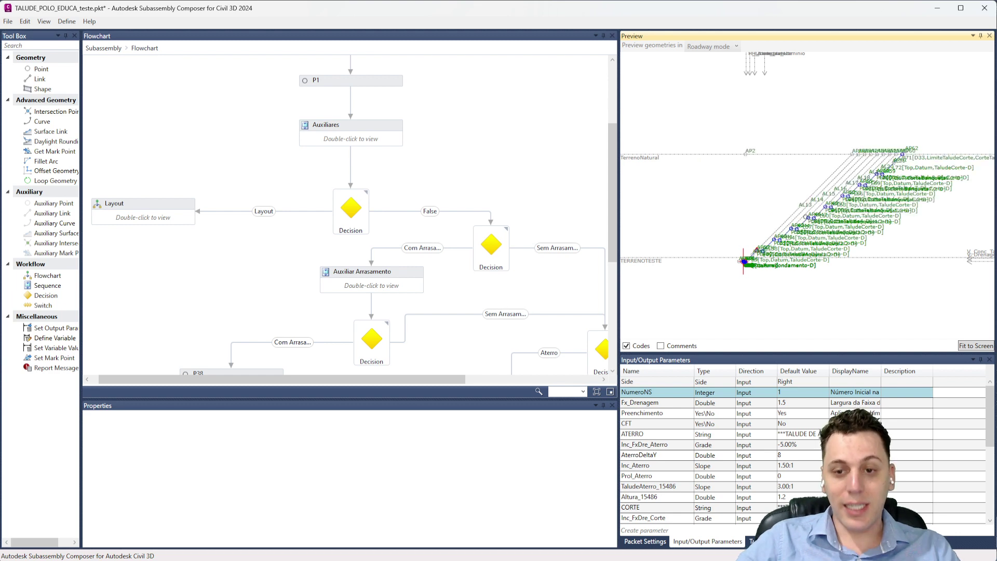
scroll(877, 198, "up", 5)
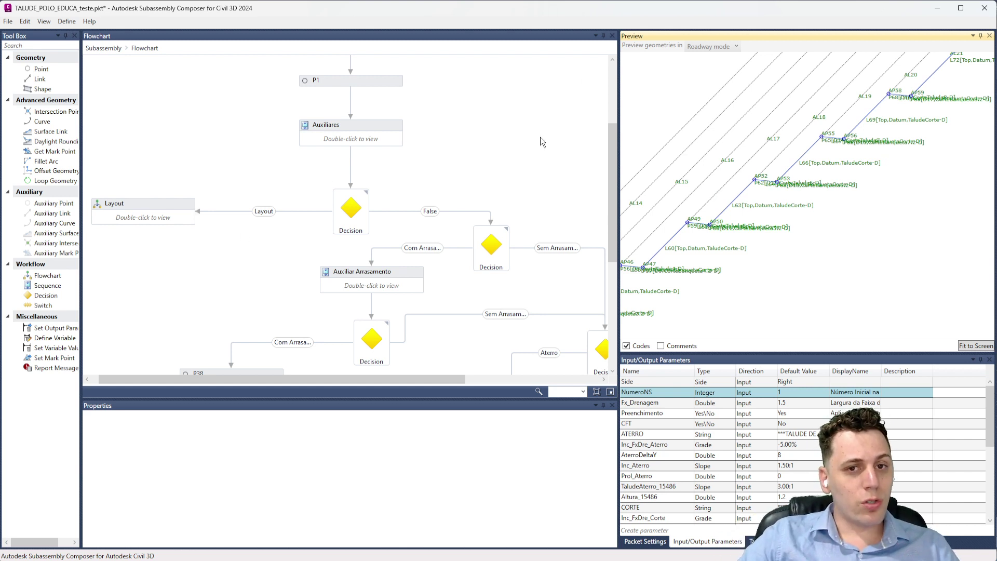
Step: Preview the cut and fill geometry in Layout mode and switch the preview back to Roadway mode
left_click(700, 48)
left_click(850, 220)
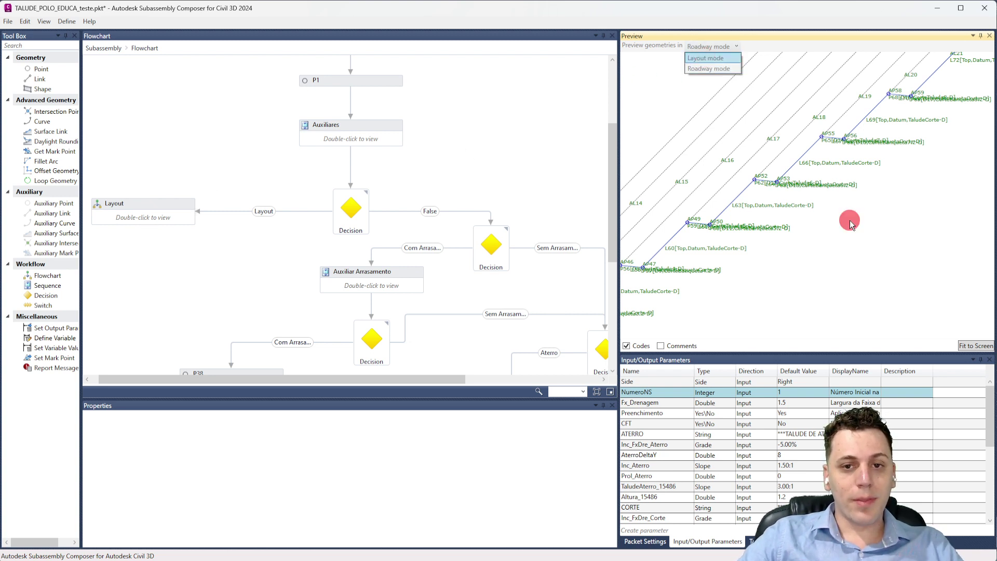
scroll(664, 301, "up", 3)
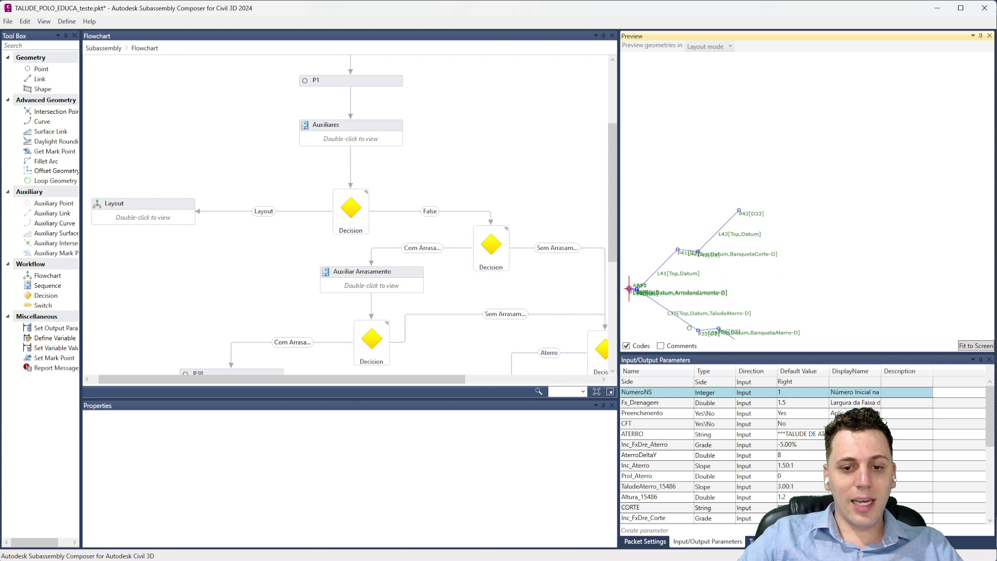
middle_click_drag(652, 306, 742, 237)
scroll(742, 237, "up", 1)
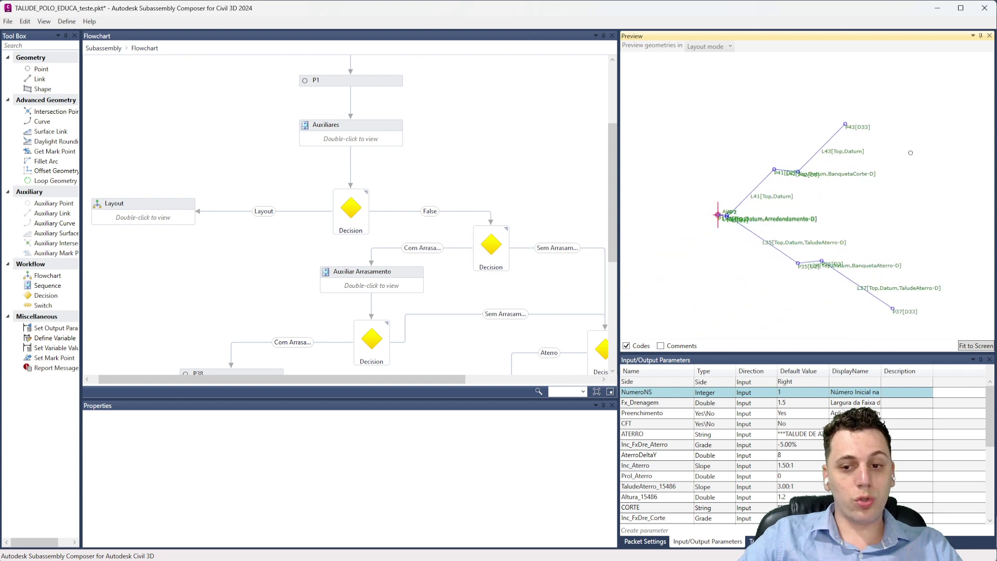
left_click(719, 47)
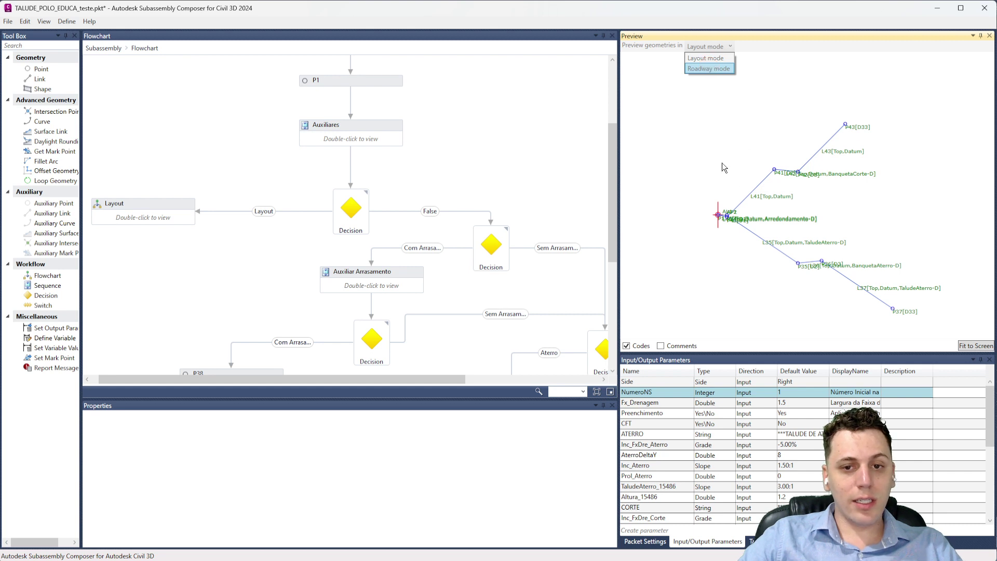
left_click(709, 68)
Step: Inspect the conditions and labels of the two arrasamento decisions before and after the Auxiliar Arrasamento sequence
left_click(471, 171)
scroll(341, 156, "down", 3)
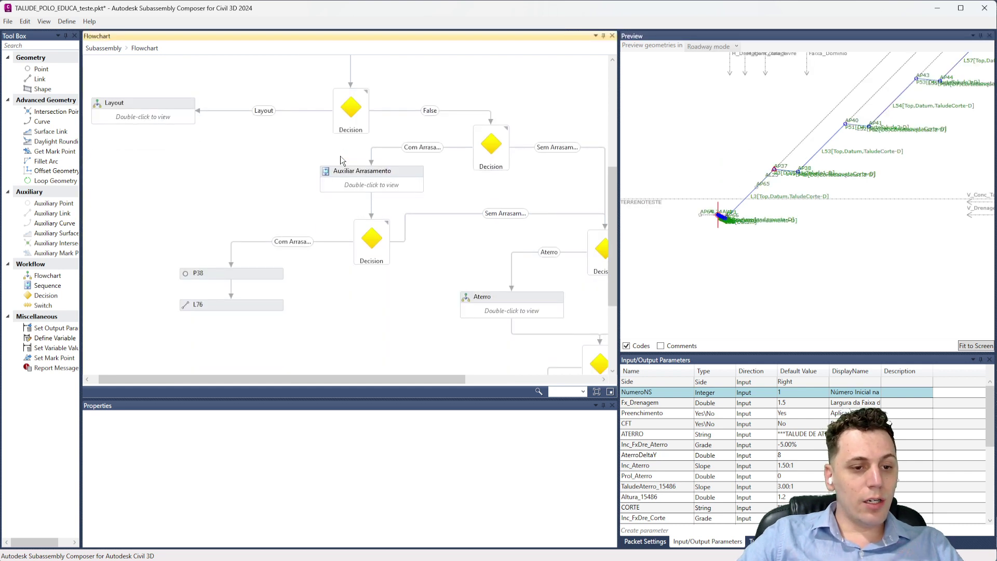
left_click_drag(413, 379, 469, 379)
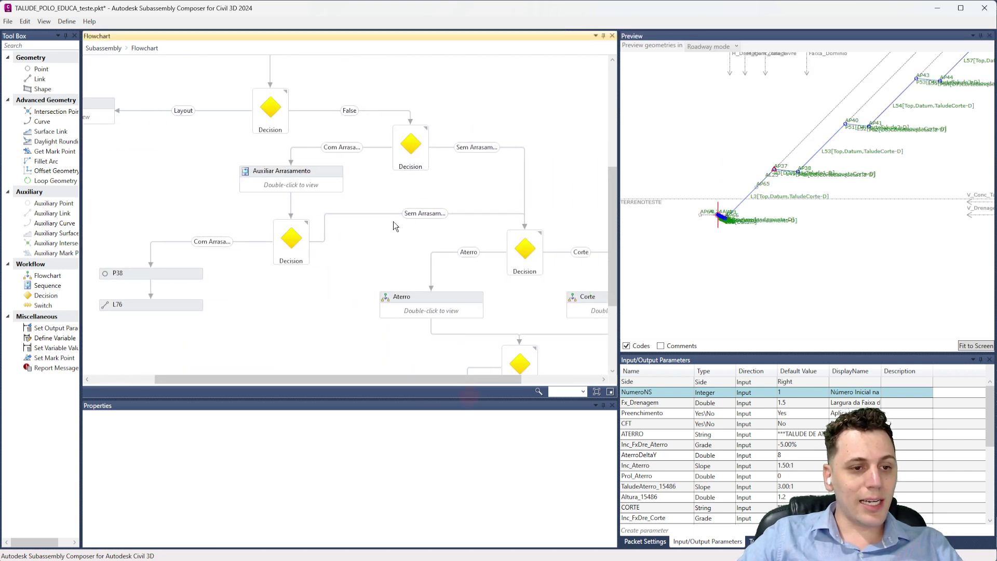
left_click(409, 148)
left_click(290, 240)
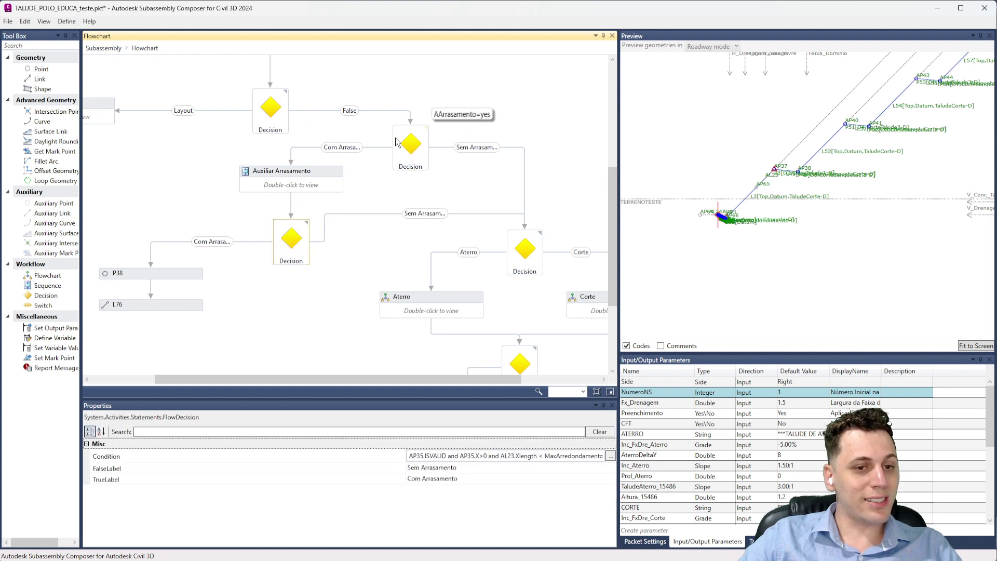
left_click(414, 157)
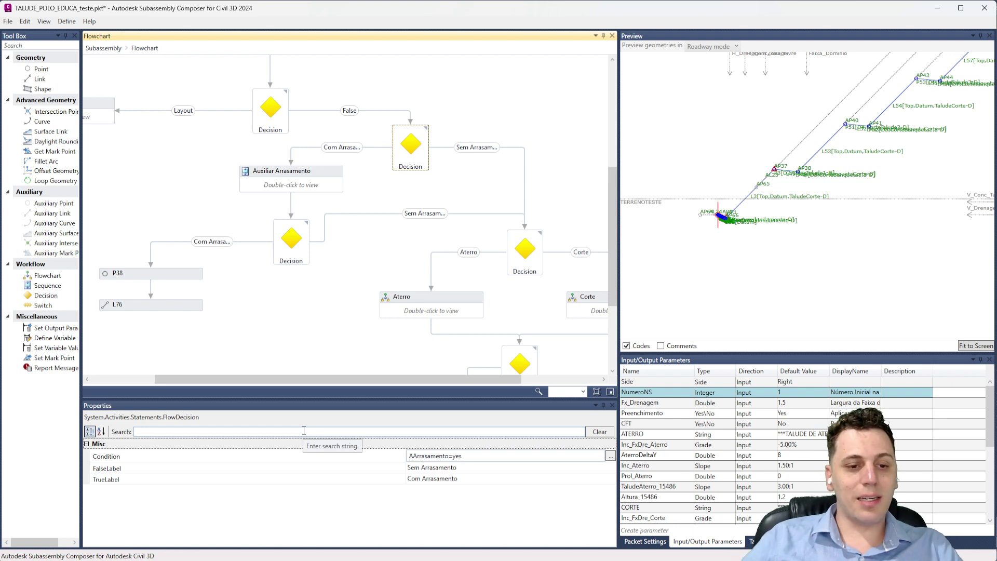
Step: Inspect the condition of the decision that splits the Aterro and Corte branches, and view the whole slope against the targets
left_click_drag(421, 376, 484, 384)
scroll(482, 306, "down", 1)
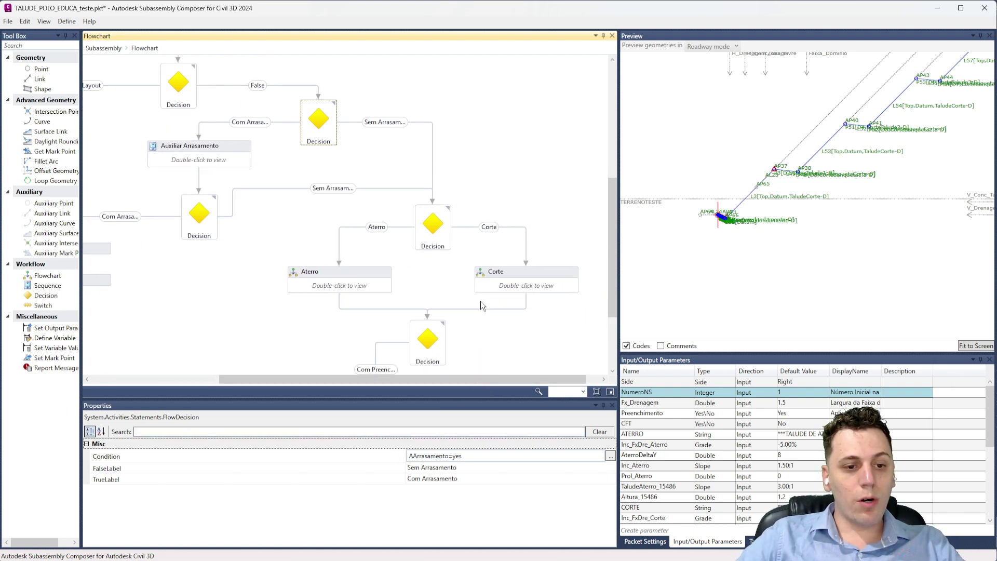
left_click(447, 224)
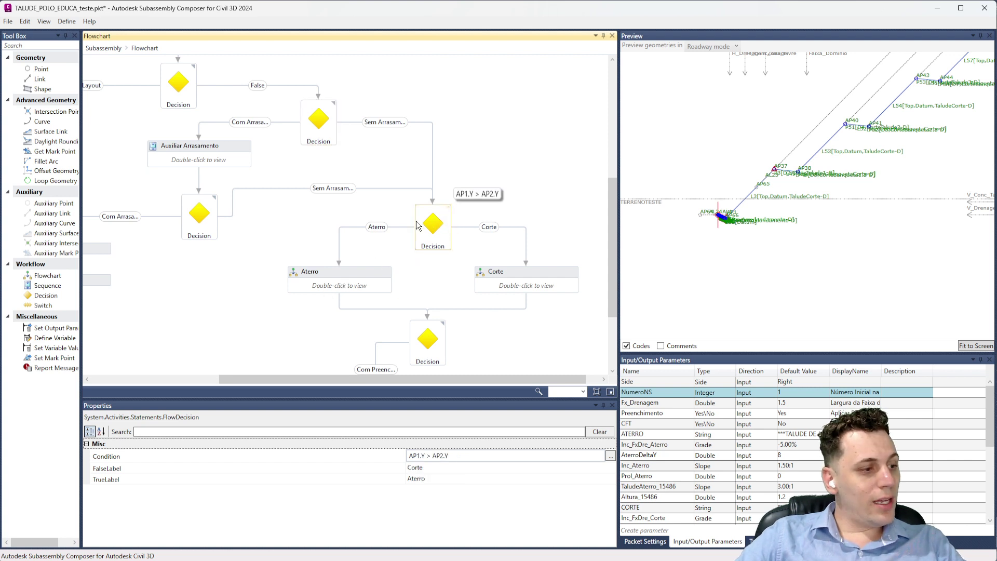
scroll(852, 231, "down", 4)
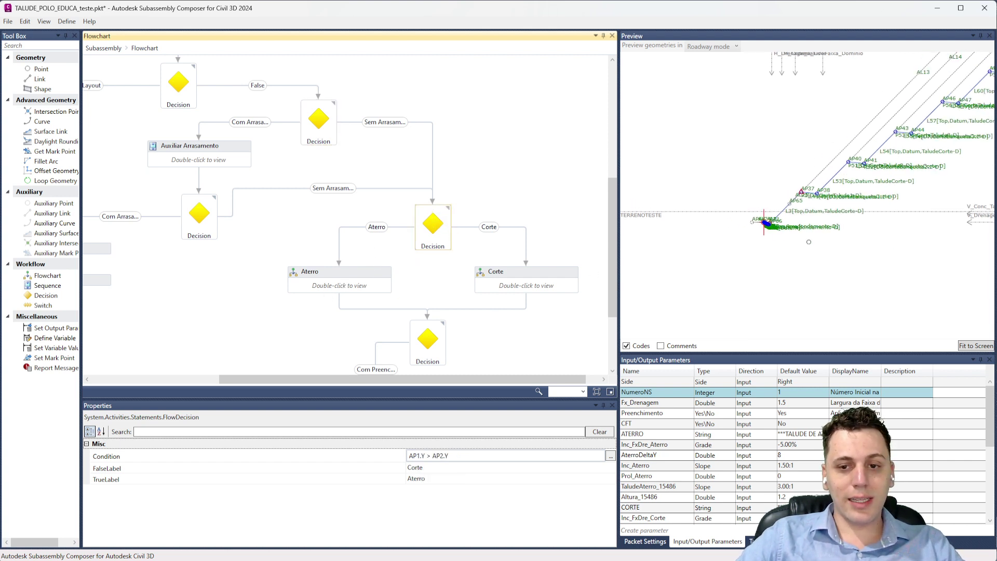
scroll(701, 254, "down", 3)
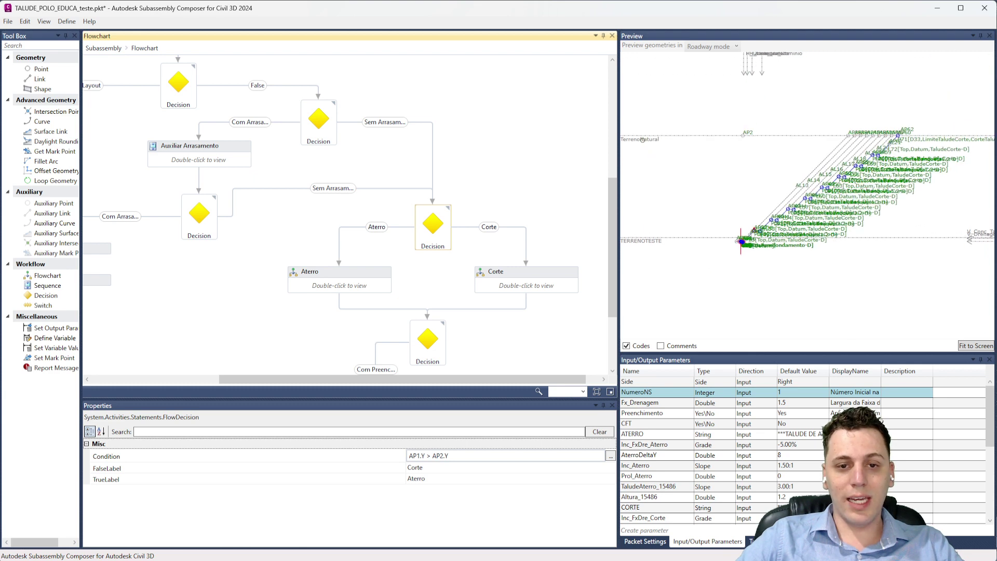
Step: Lower the TerrenoNatural target below TERRENOTESTE to preview the fill slopes, and raise it back above to preview the cut
left_click(672, 269)
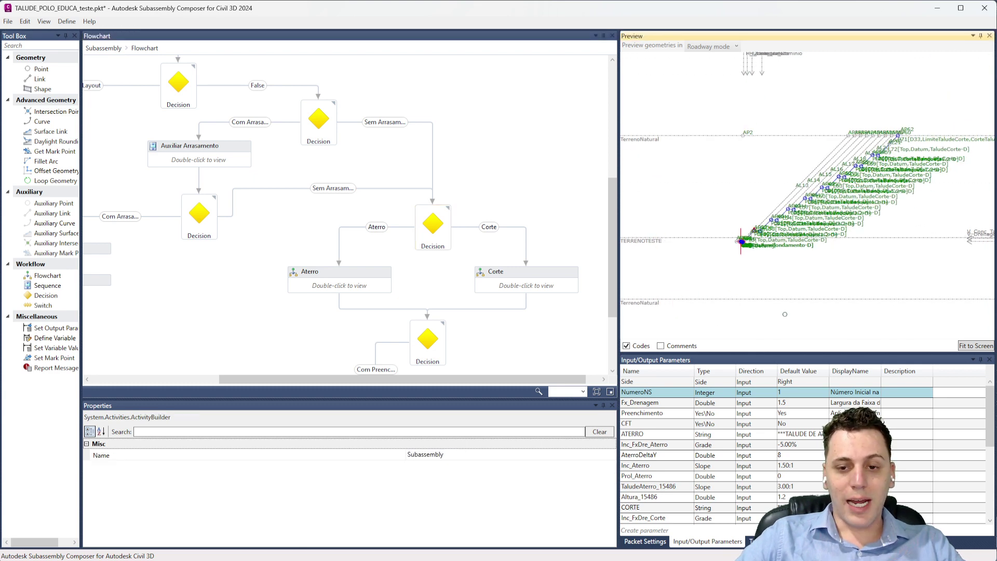
scroll(781, 311, "up", 3)
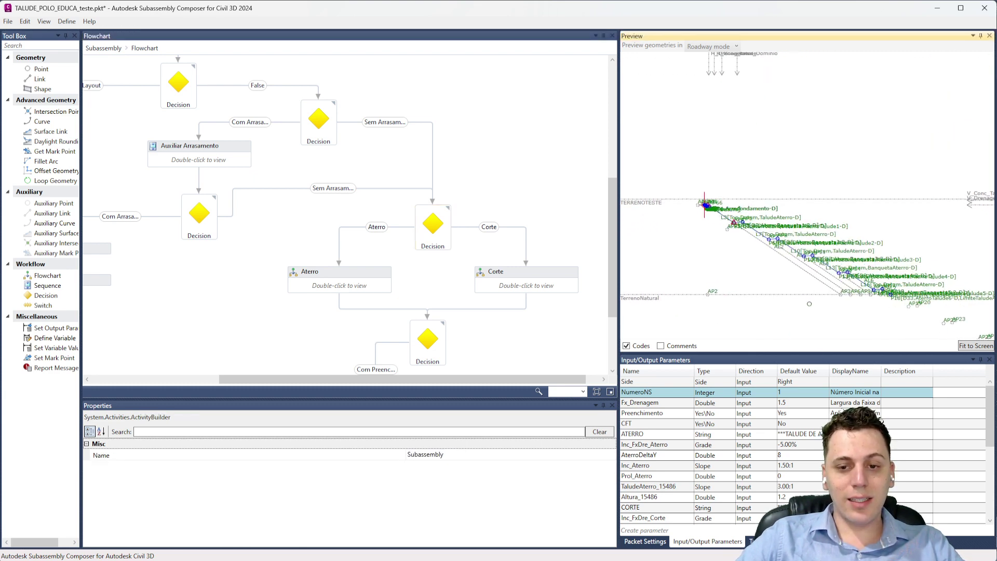
scroll(678, 286, "up", 1)
middle_click_drag(718, 201, 767, 209)
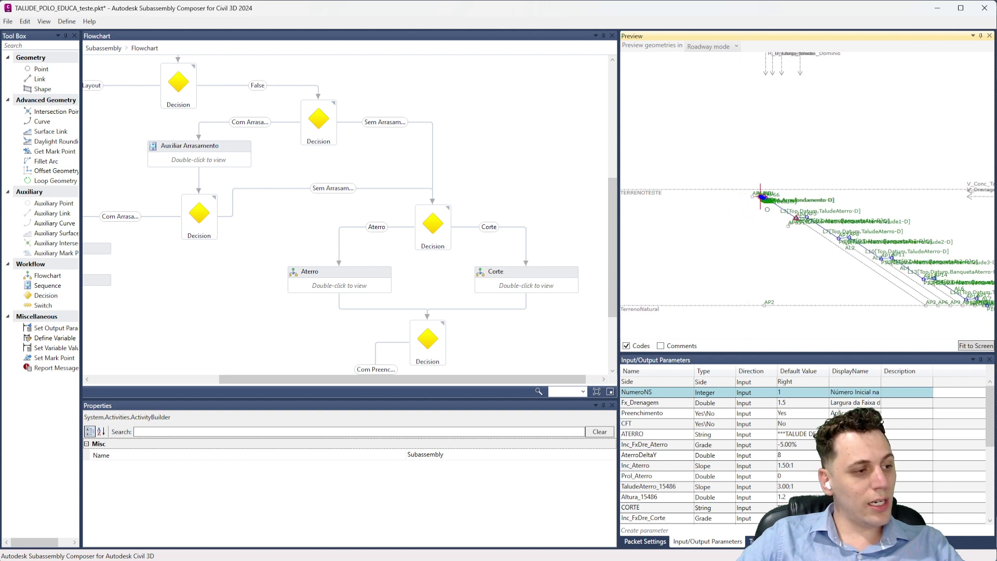
left_click_drag(667, 310, 672, 152)
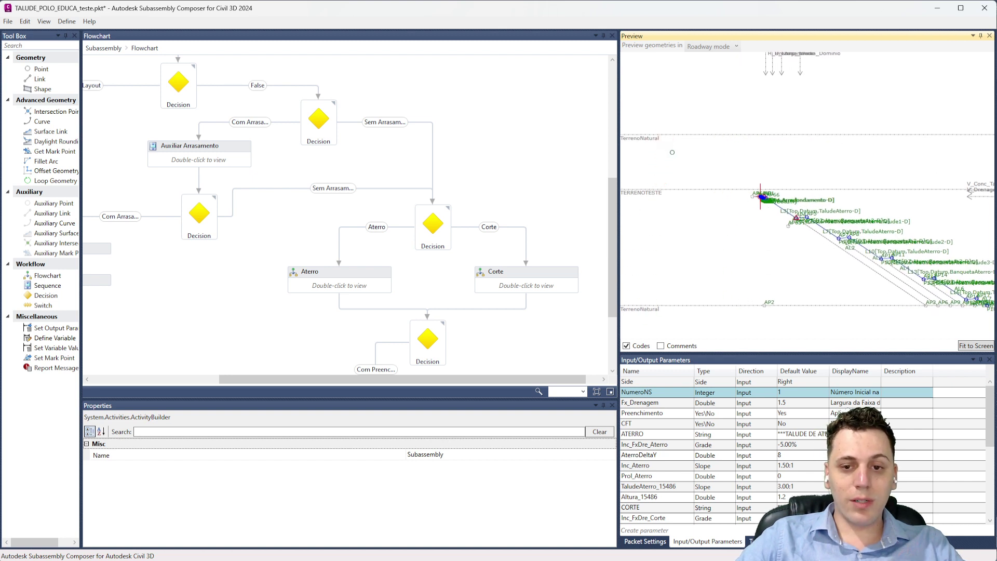
Step: Open the Preenchimento flowchart, review its elements from Pavimento through the decision branches, and return to the main flowchart
scroll(447, 203, "down", 3)
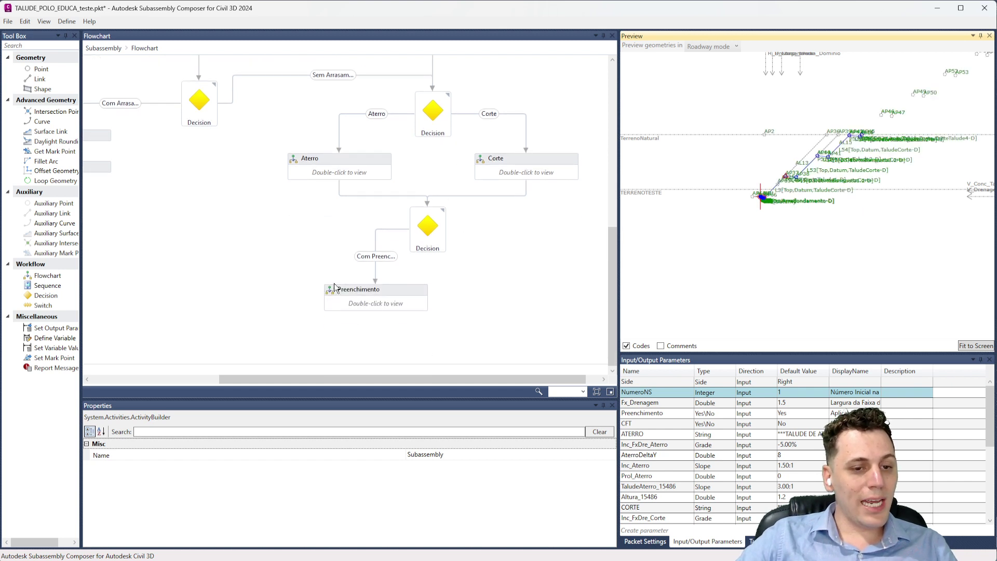
double_click(384, 307)
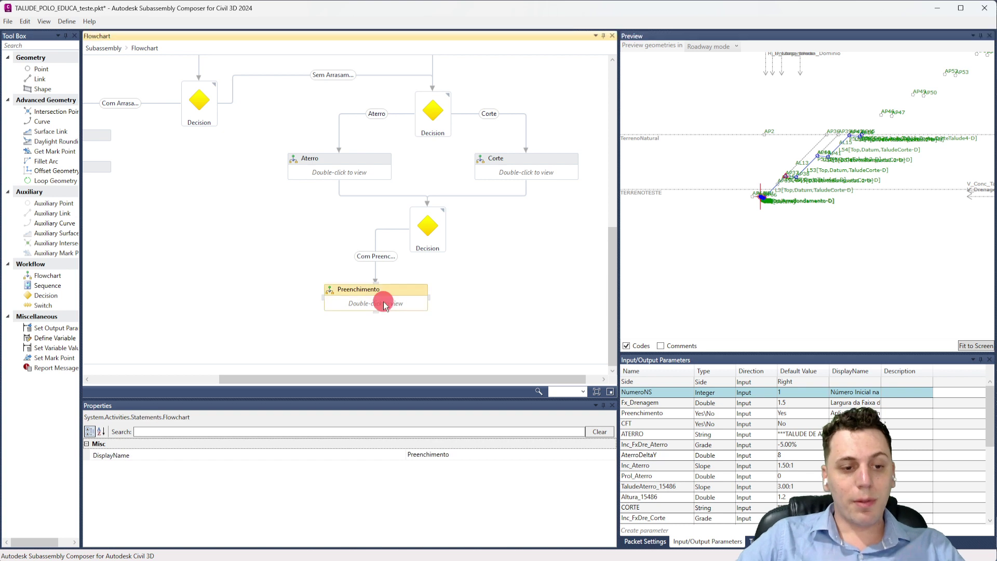
scroll(416, 204, "down", 3)
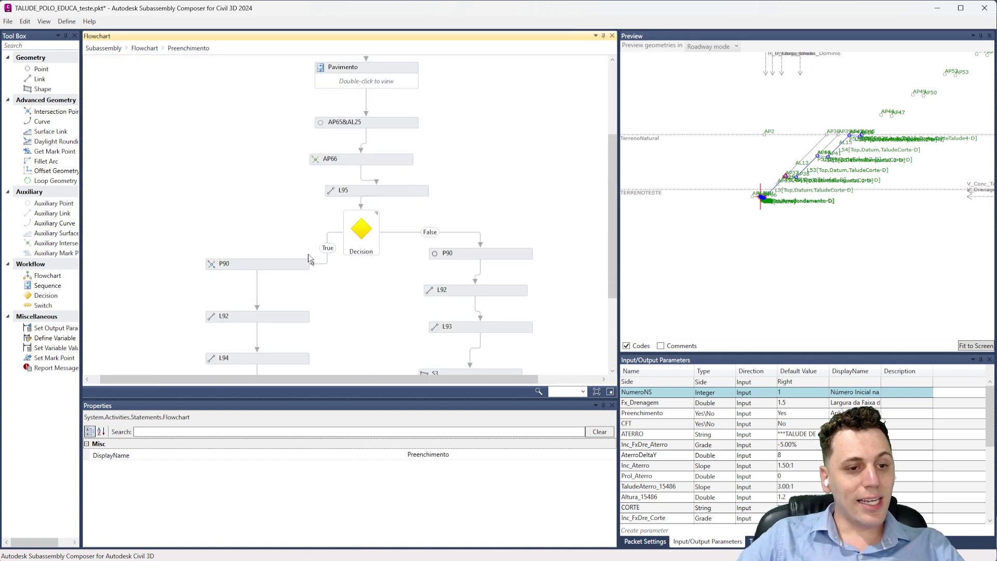
scroll(457, 185, "down", 3)
scroll(425, 181, "up", 4)
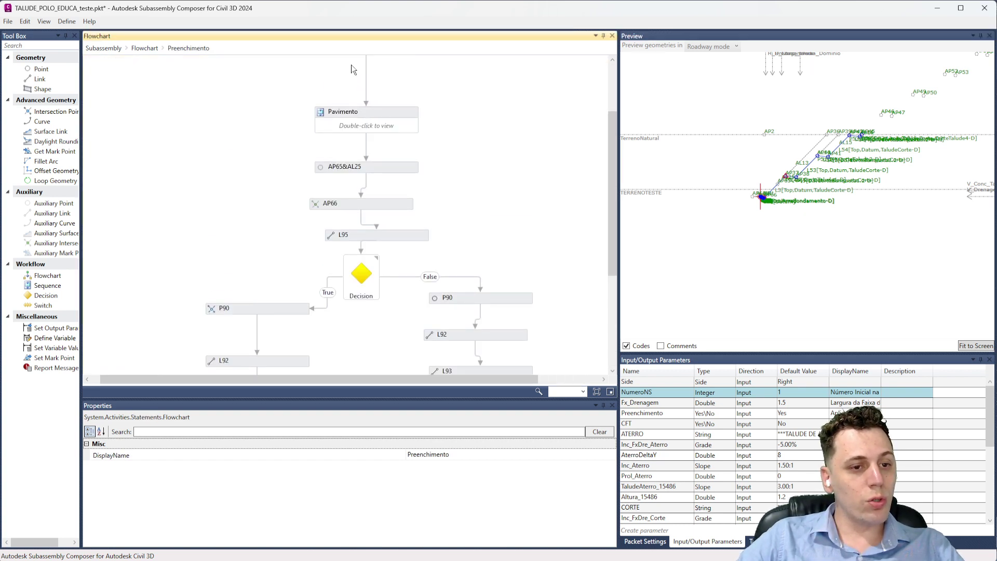
scroll(298, 132, "up", 2)
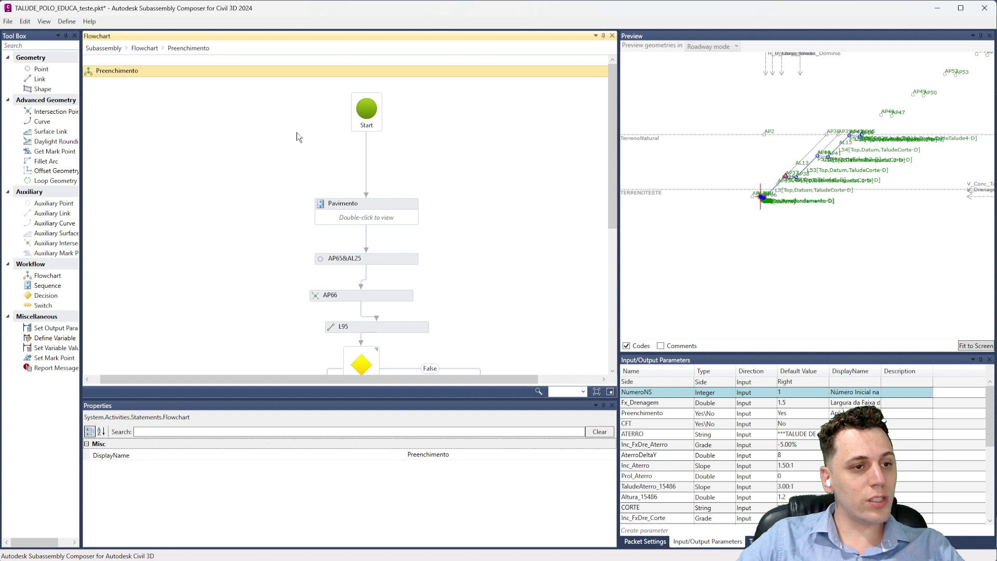
left_click(138, 45)
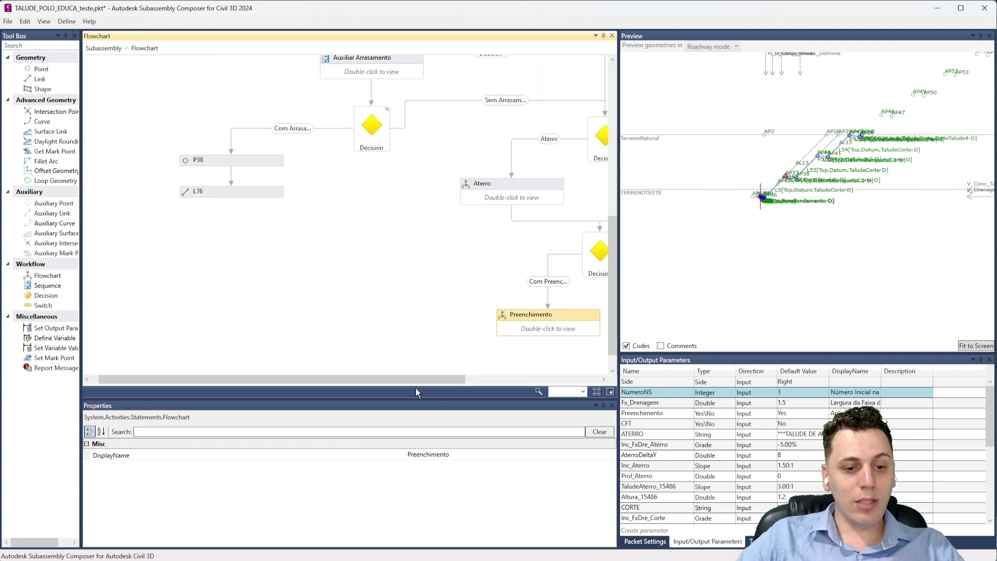
Step: Open the Aterro flowchart and move the TerrenoNatural target below TERRENOTESTE to preview the fill geometry
left_click_drag(444, 383, 522, 382)
double_click(406, 188)
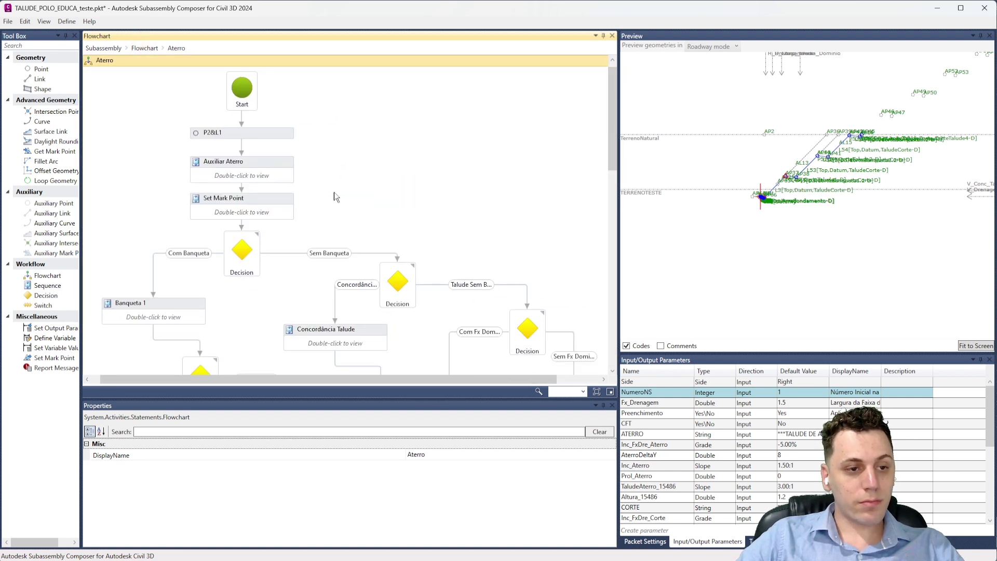
left_click_drag(641, 146, 685, 252)
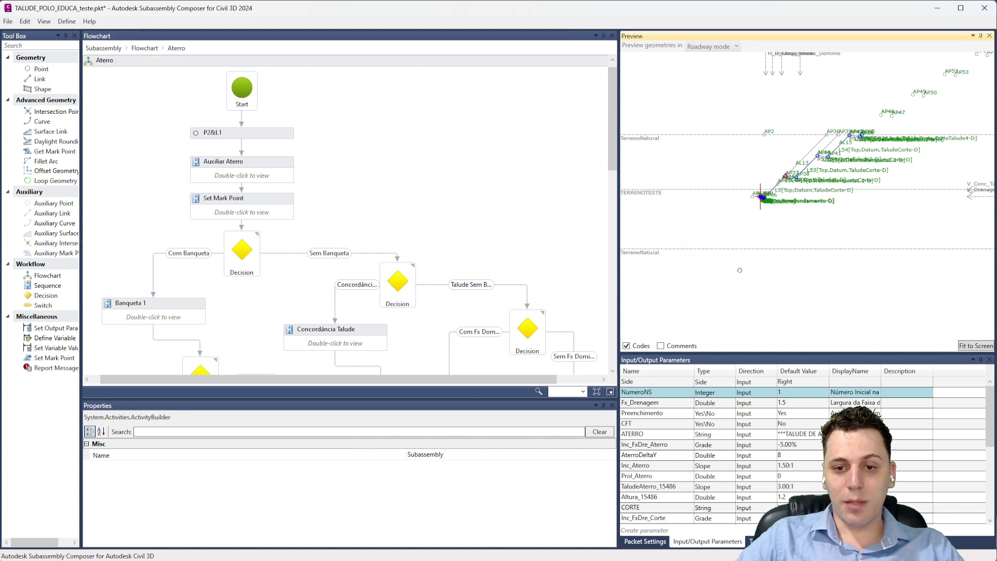
scroll(769, 253, "up", 2)
scroll(775, 249, "up", 2)
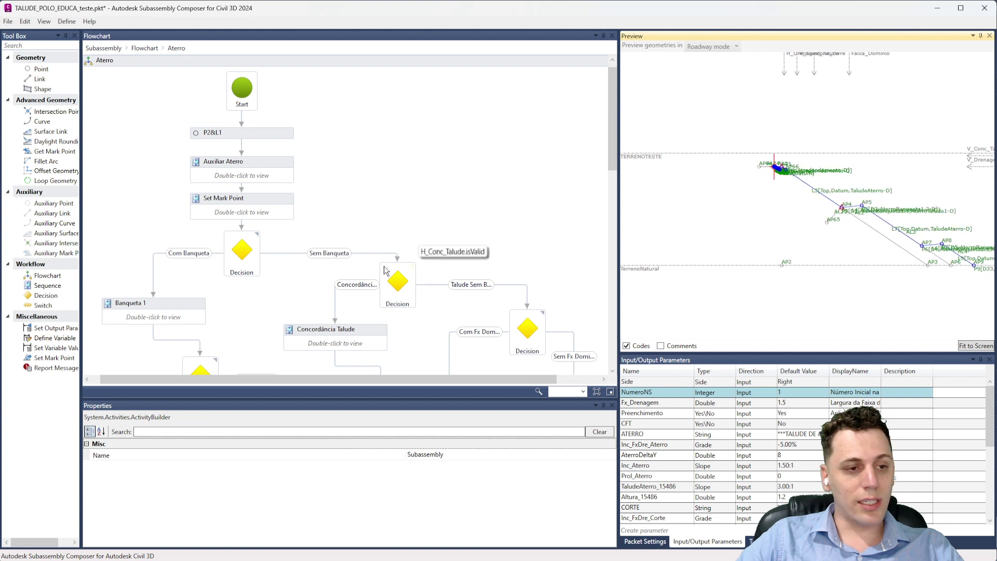
Step: Inspect the properties of the P2&L1 point in the Aterro flowchart and examine its highlighted link and the fill shape around it in the preview
left_click(224, 175)
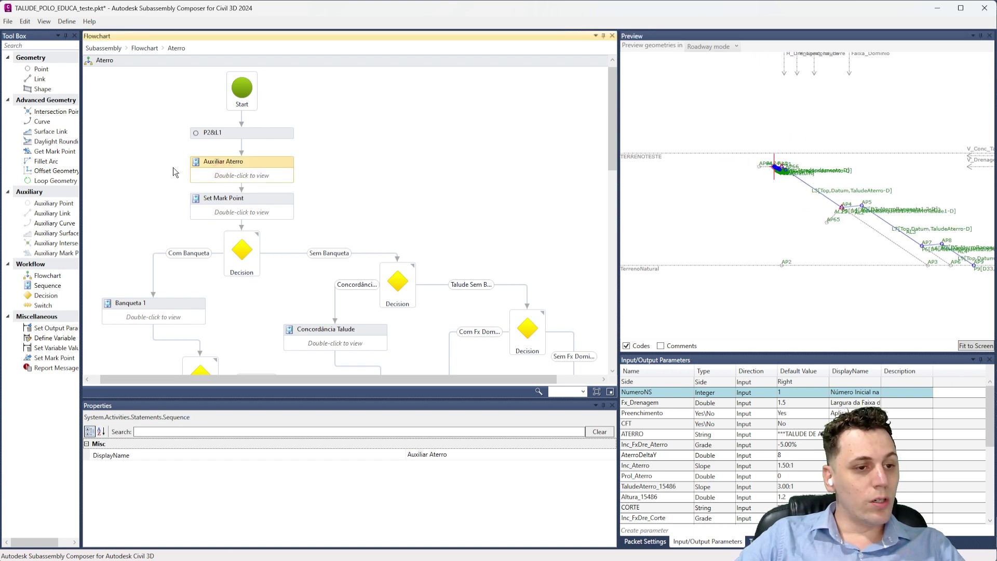
left_click(272, 179)
left_click(261, 132)
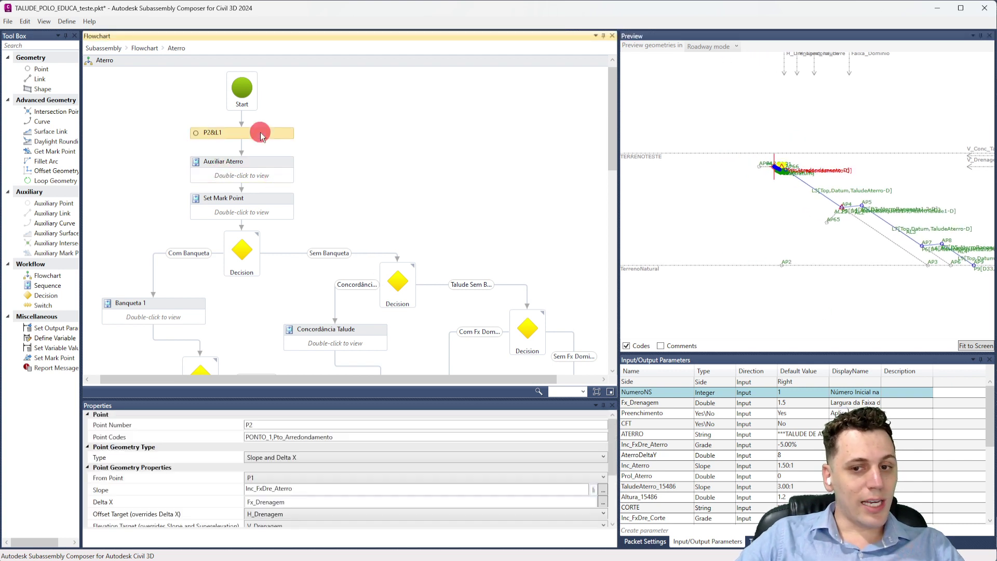
scroll(766, 151, "up", 5)
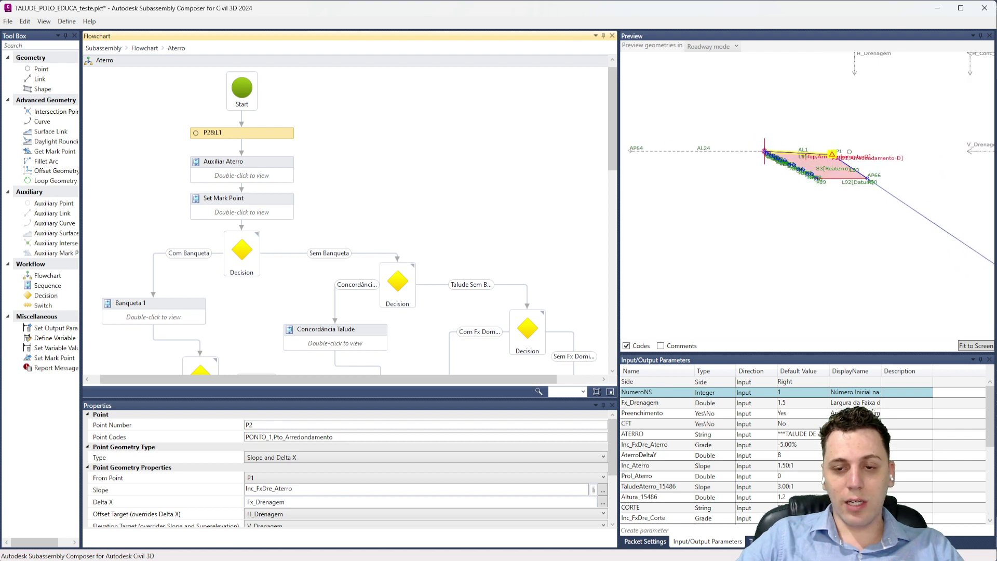
scroll(849, 152, "up", 6)
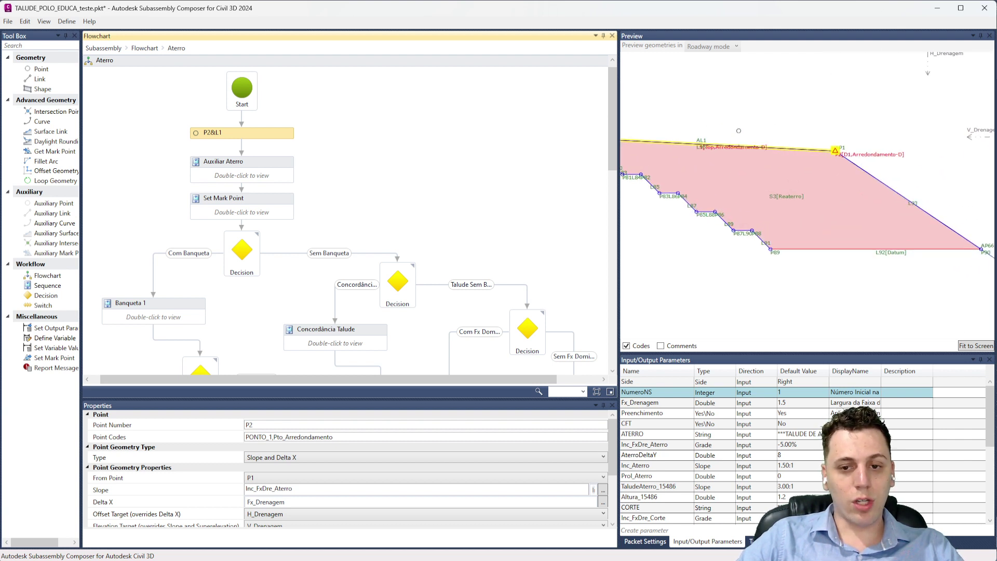
middle_click_drag(738, 131, 696, 167)
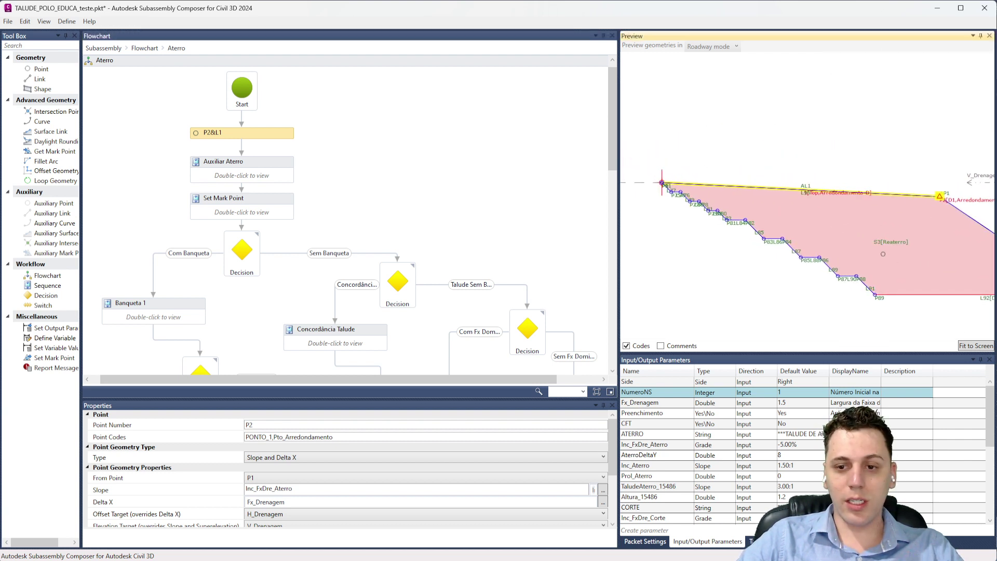
scroll(726, 197, "down", 2)
scroll(700, 211, "down", 5)
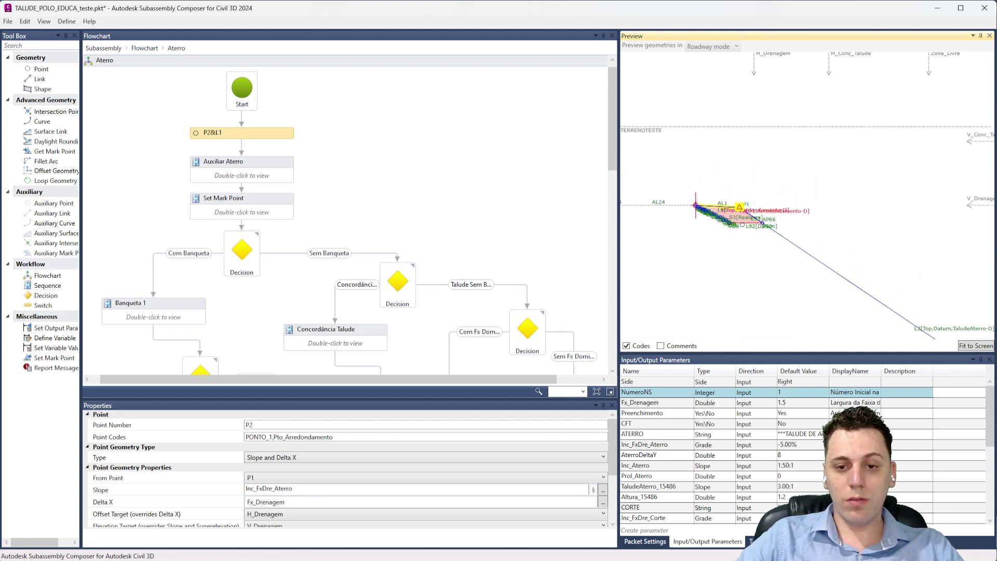
scroll(723, 221, "up", 5)
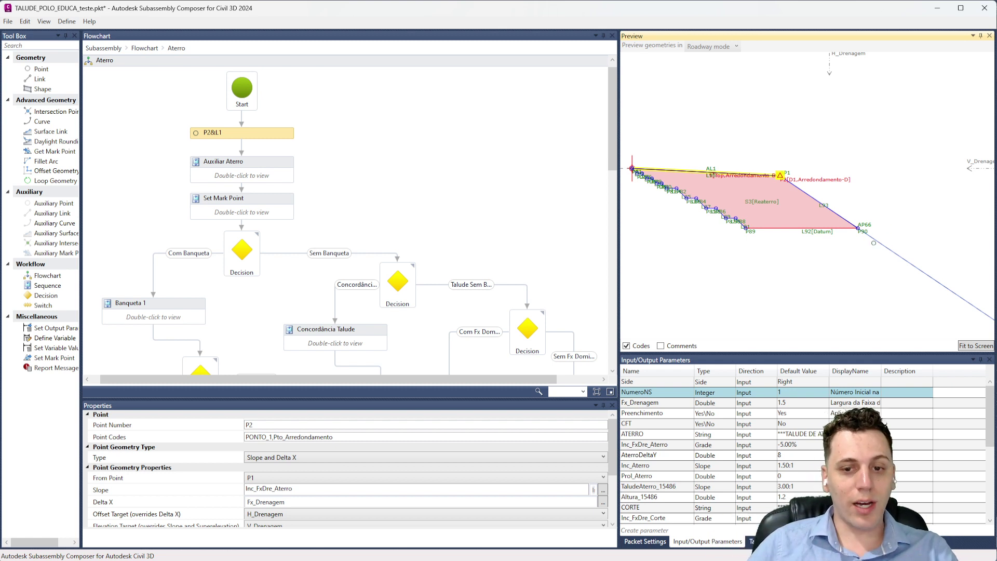
Step: Inspect the conditions of the first two Com Banqueta / Sem Banqueta decisions and the Banqueta 1 and Banqueta 2 sequences they lead to
left_click(497, 197)
scroll(361, 181, "down", 3)
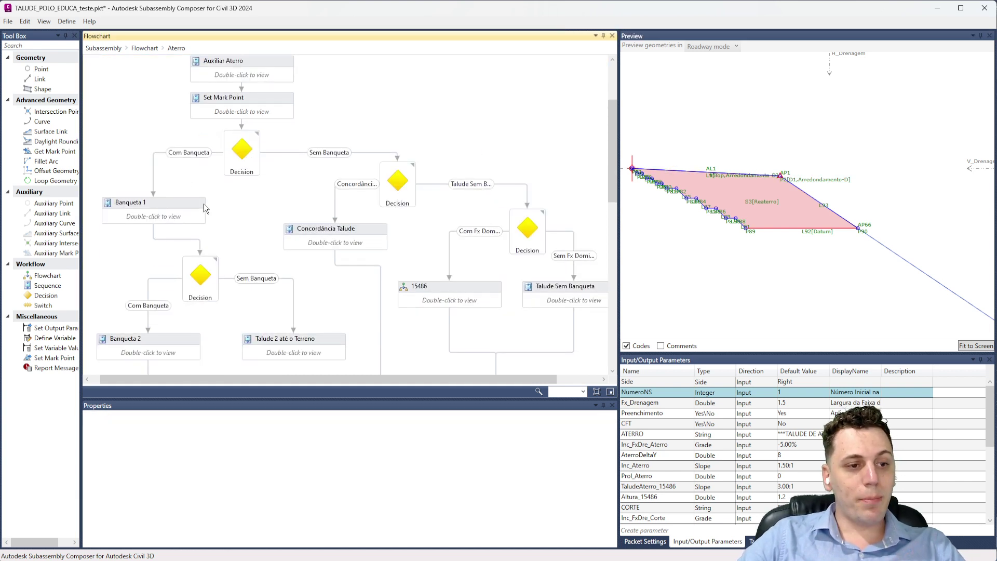
left_click(241, 160)
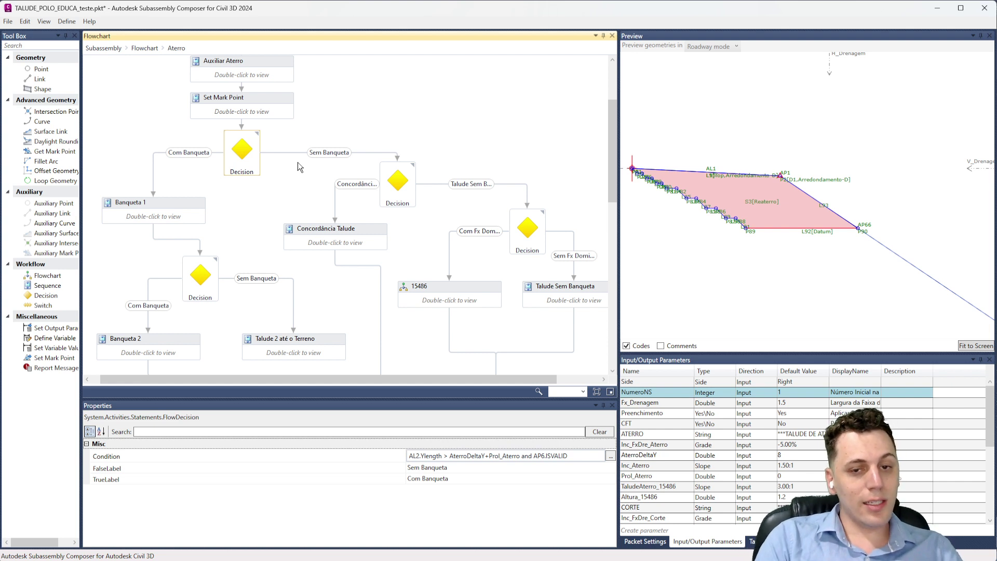
scroll(185, 157, "down", 2)
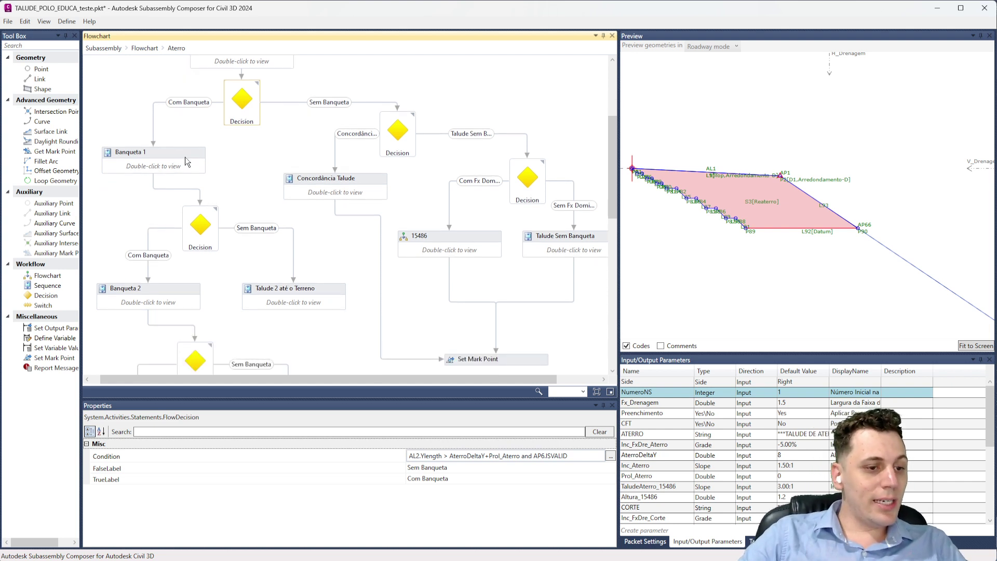
left_click(139, 160)
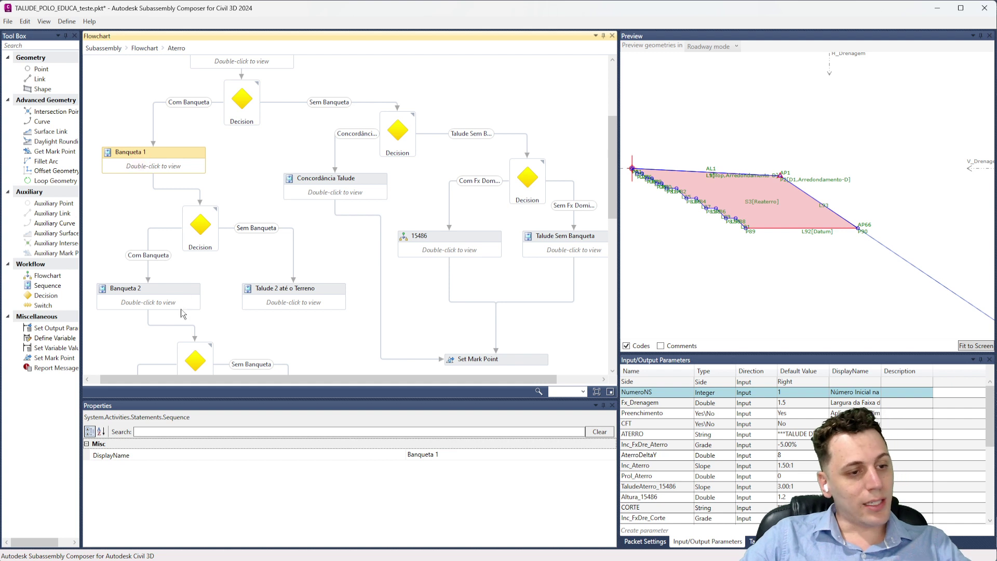
left_click(201, 235)
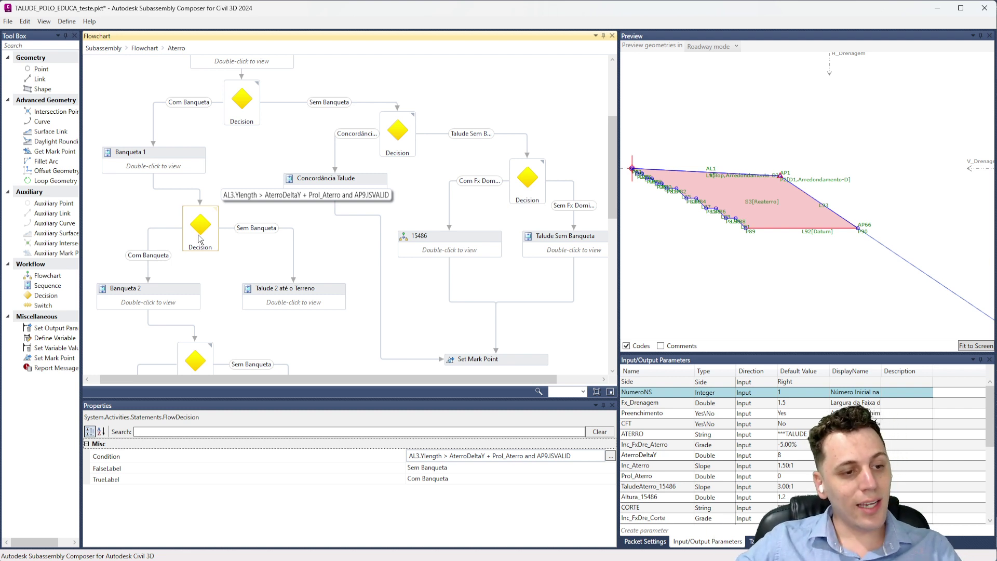
left_click(148, 298)
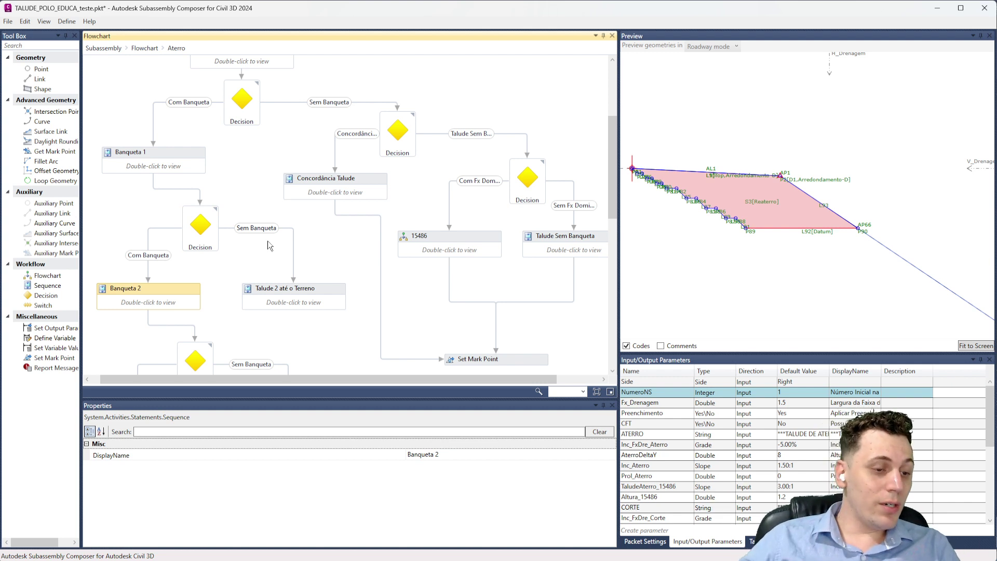
Step: Follow the chain of bench decisions from Banqueta 2 down to the 6 ao 10 flowchart and back up
scroll(252, 235, "down", 5)
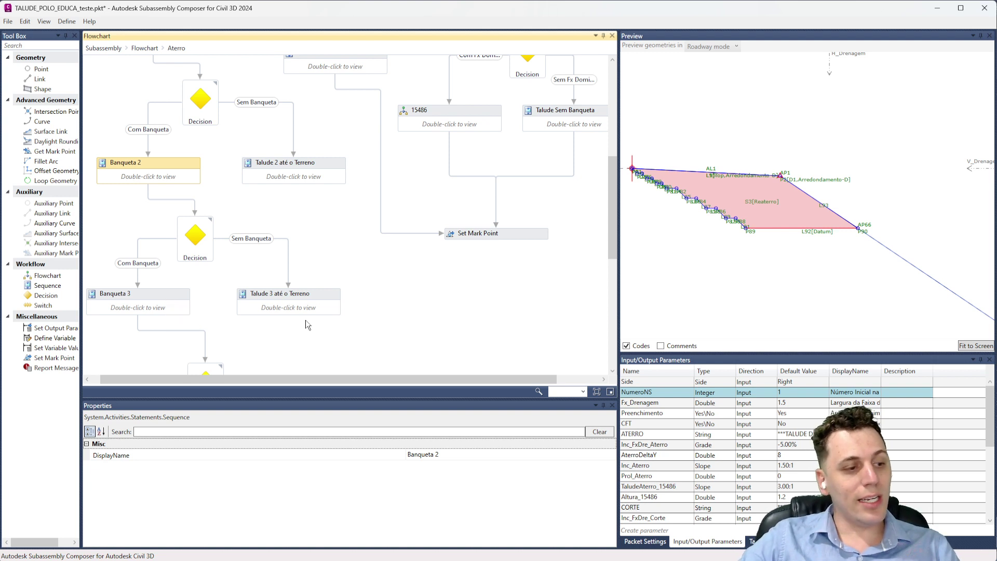
scroll(305, 320, "down", 13)
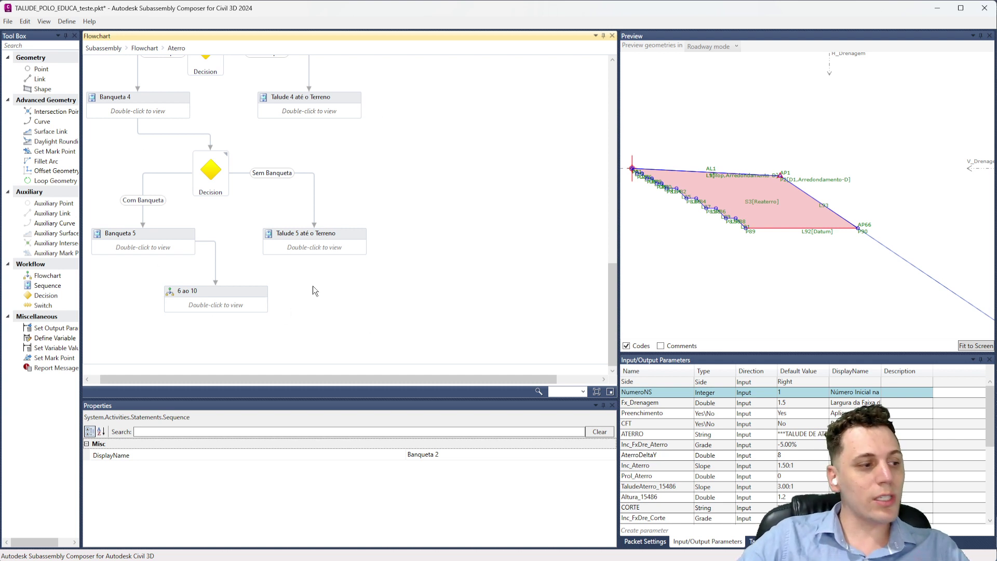
scroll(425, 282, "up", 9)
scroll(424, 282, "up", 6)
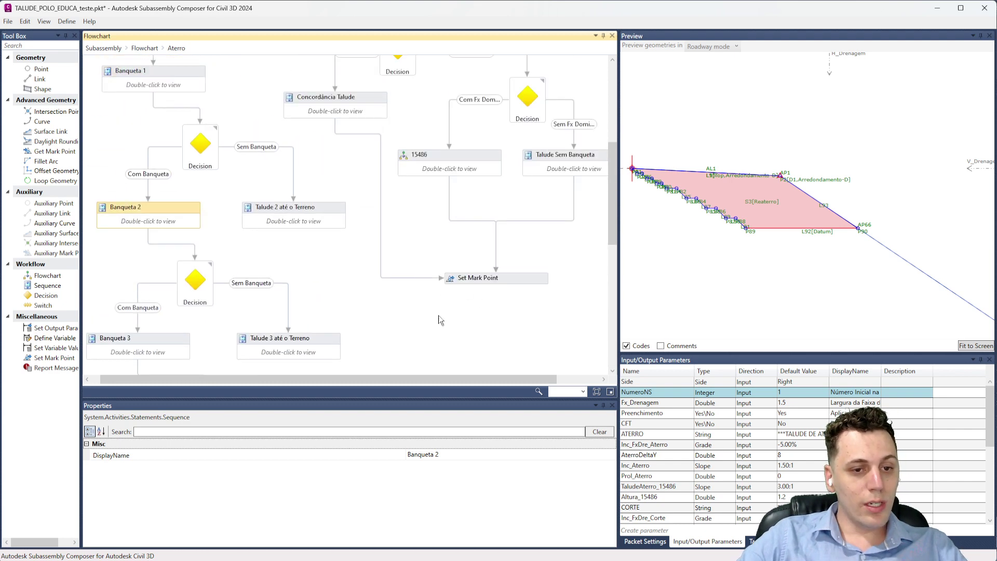
Step: Inspect the Sem Banqueta branch's slope-concordance and Faixa_Dominio decisions with the Concordância Talude sequence, and view the related targets in the preview
scroll(405, 376, "left", 1)
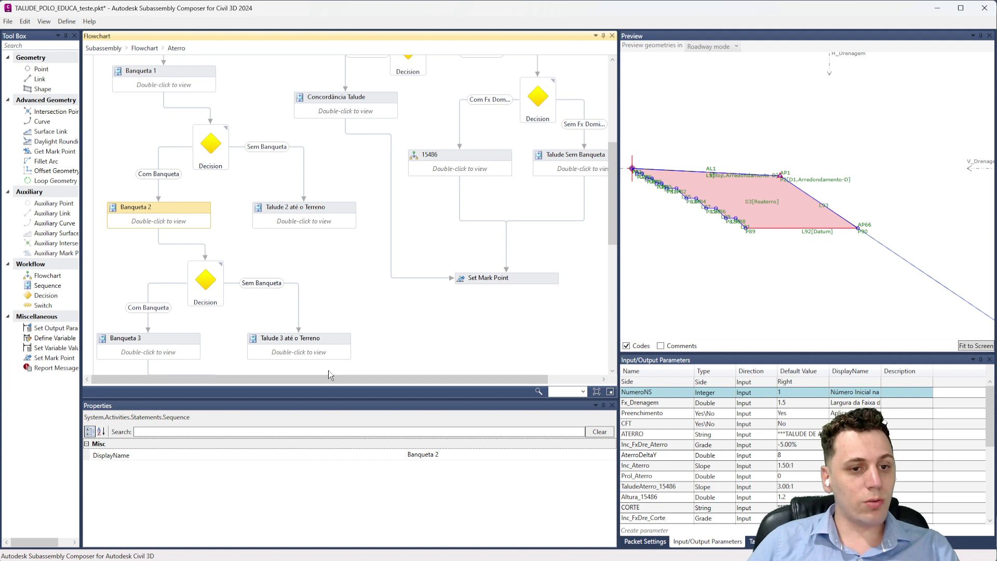
scroll(307, 263, "up", 3)
left_click(417, 136)
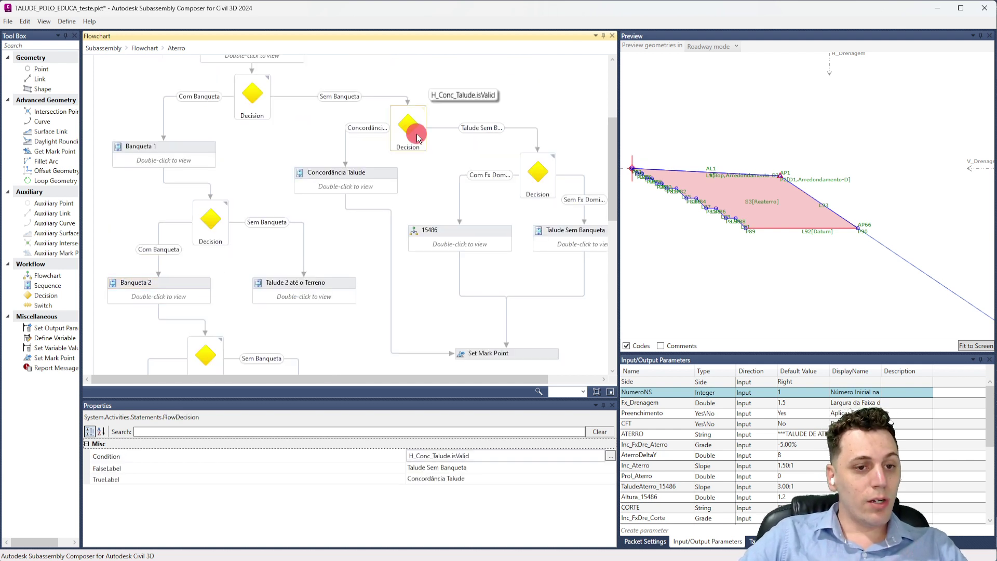
left_click(360, 185)
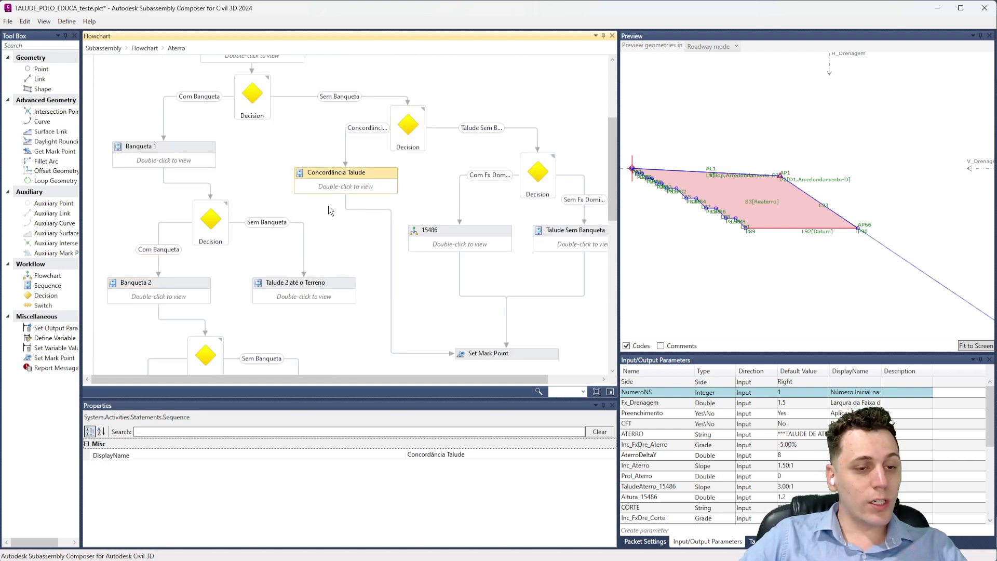
left_click(544, 179)
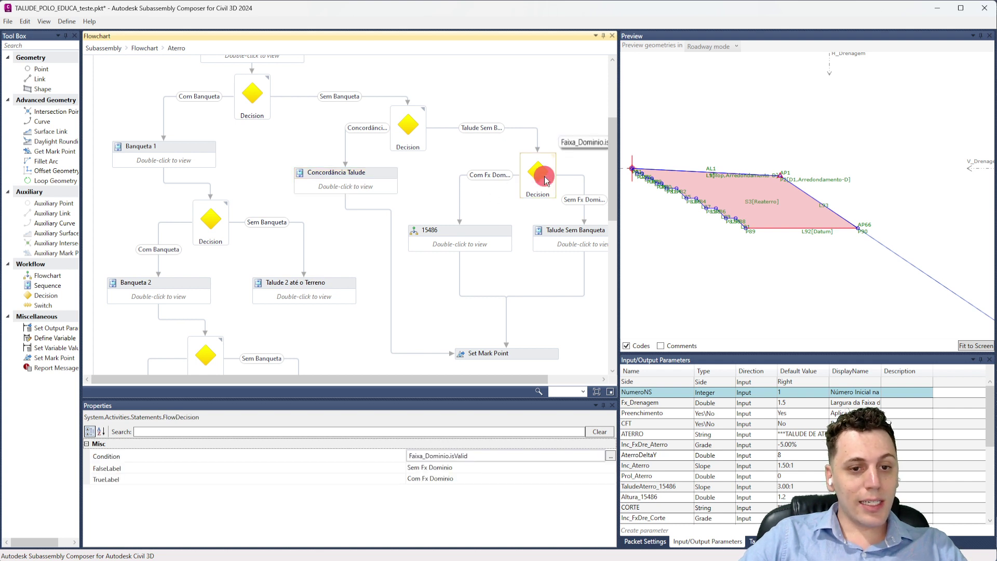
left_click_drag(479, 382, 505, 382)
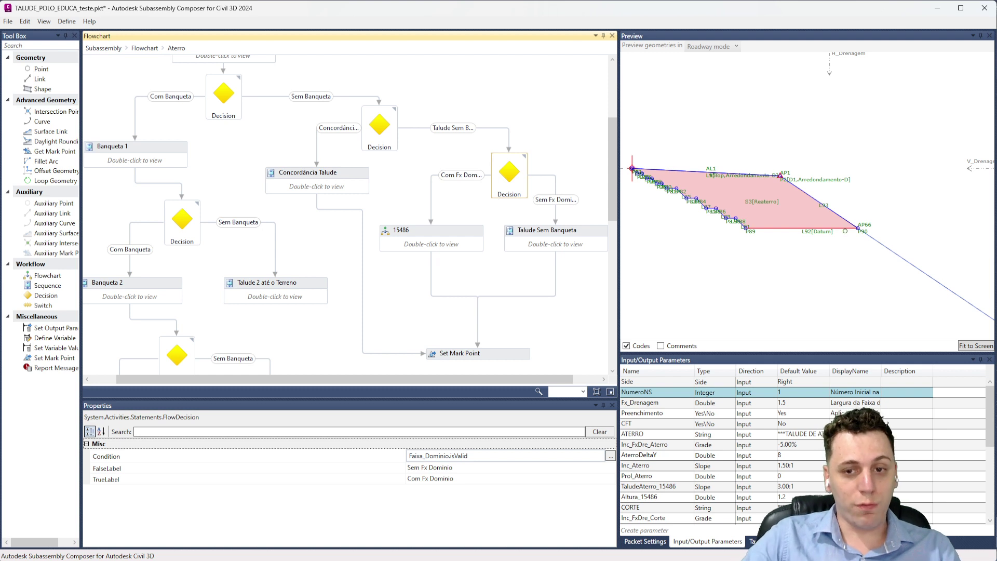
scroll(726, 250, "down", 5)
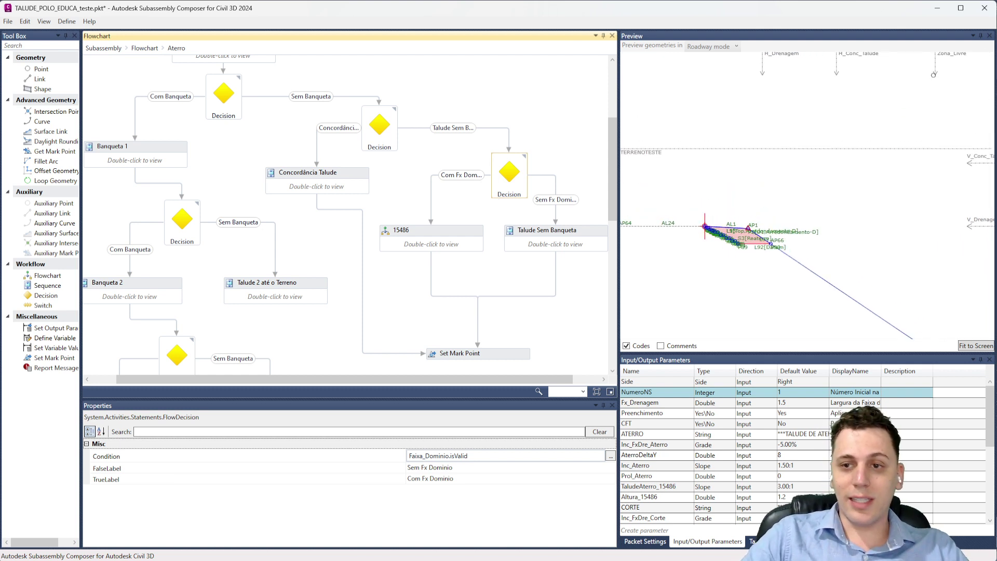
Step: Open the 15486 flowchart on the Com Fx Dominio branch of Aterro and inspect its decisions leading to P3&L3 and P33
scroll(933, 73, "down", 3)
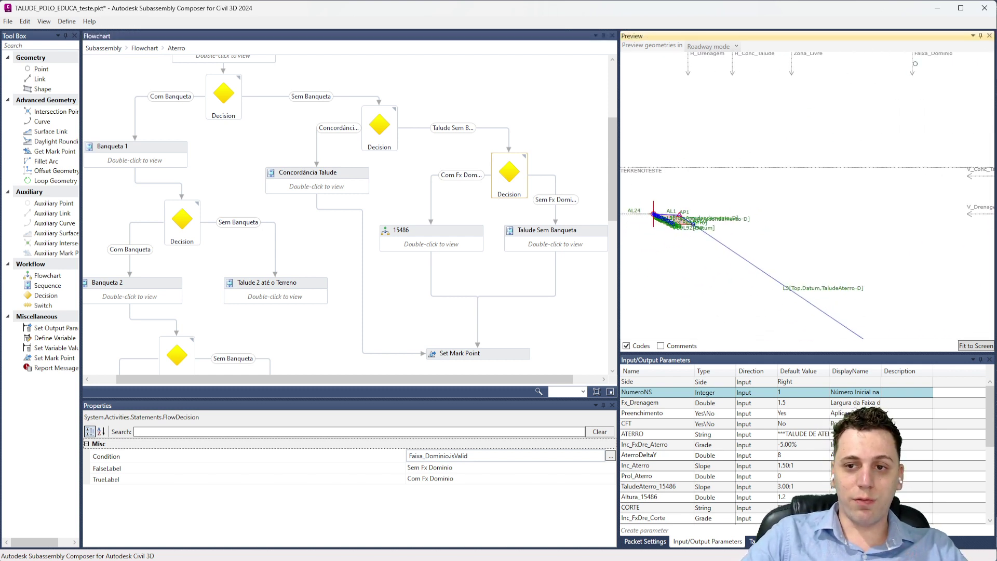
scroll(540, 153, "up", 3)
scroll(548, 208, "down", 4)
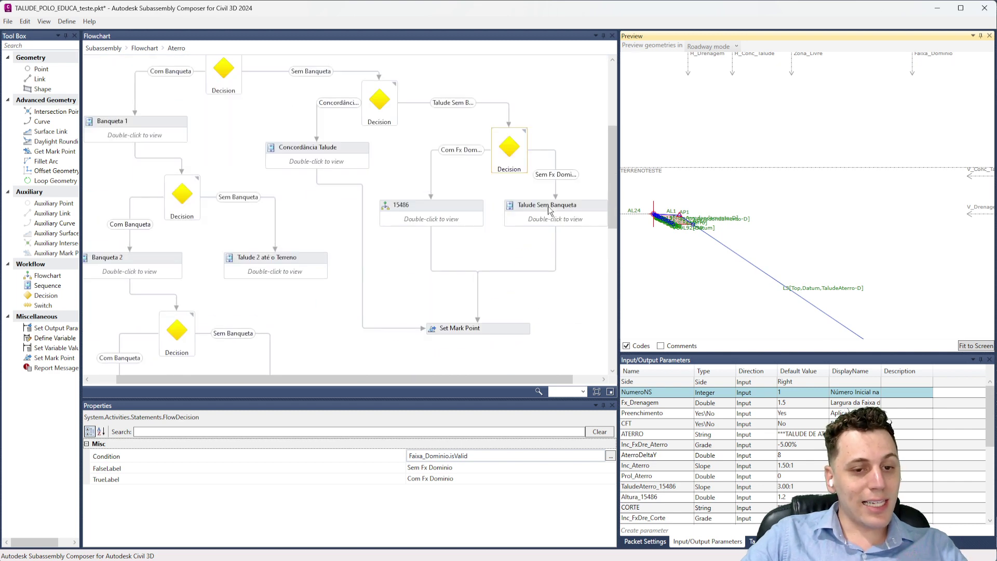
double_click(456, 214)
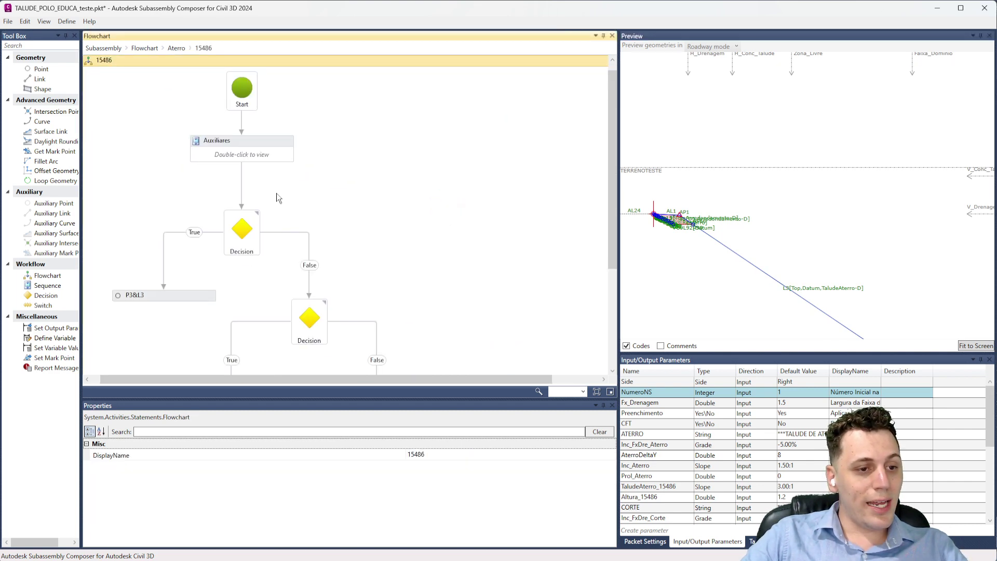
scroll(265, 210, "down", 3)
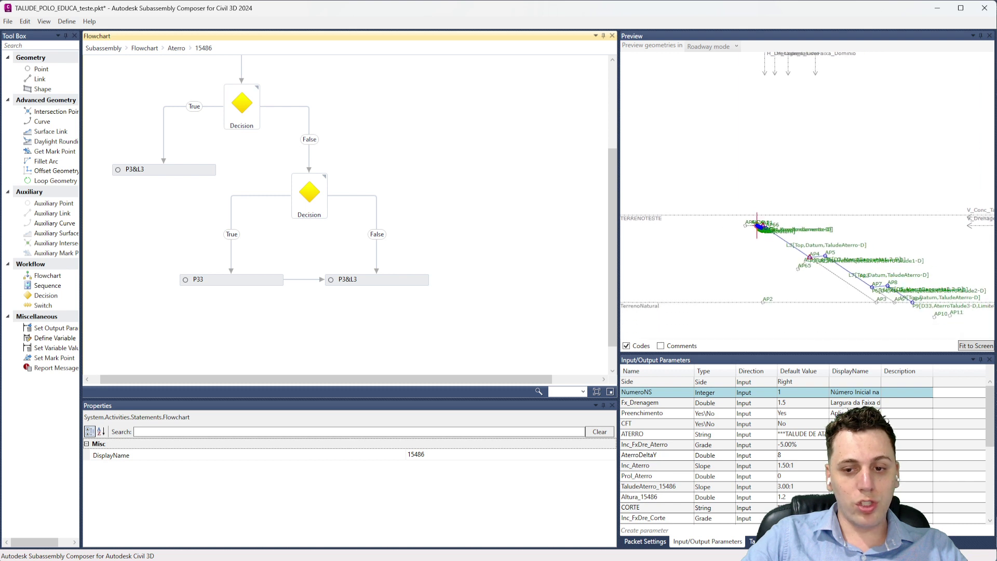
Step: Raise the TerrenoNatural preview target to about -3.407, show the target parameters, and examine the fill slope in the preview
left_click(641, 279)
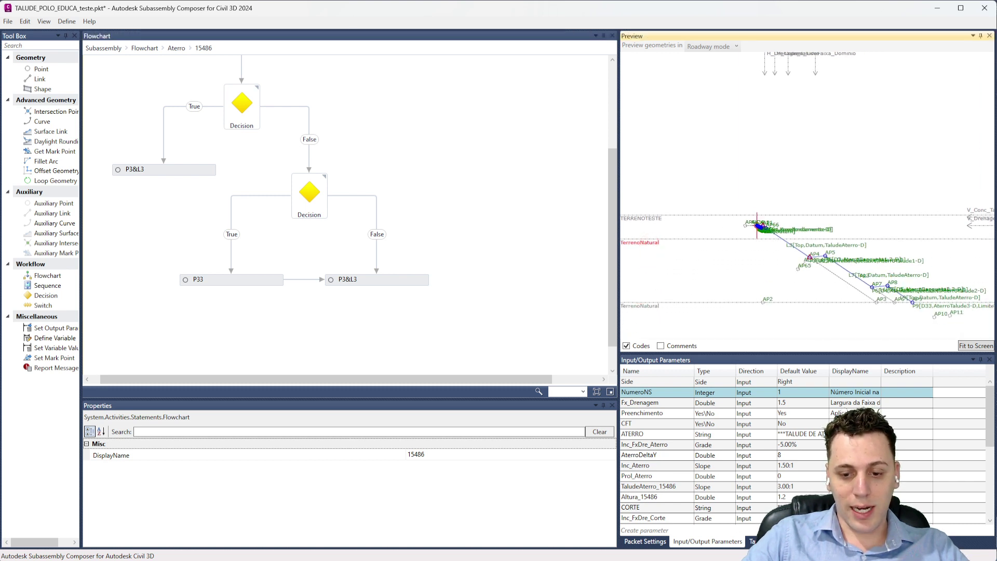
left_click(752, 542)
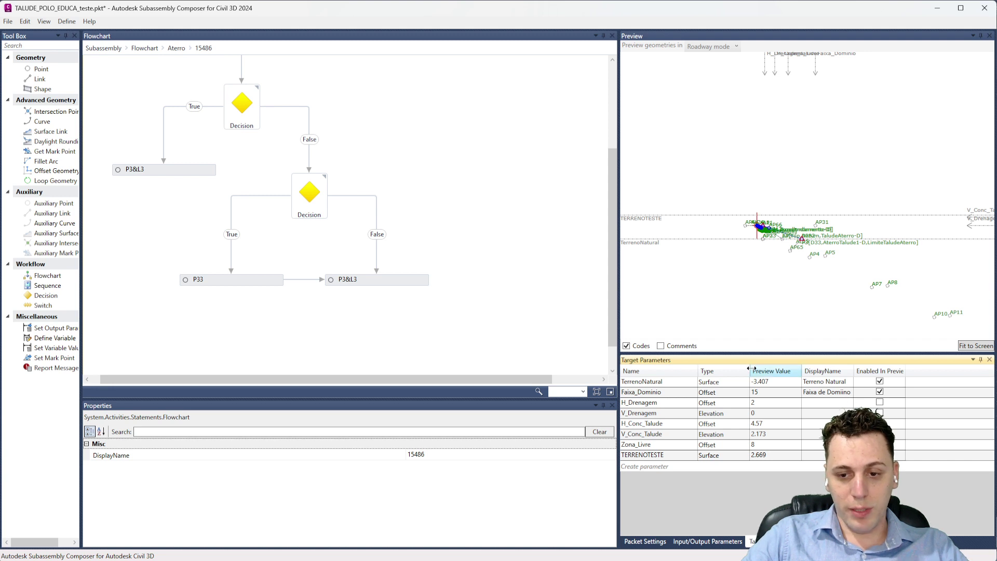
scroll(775, 227, "up", 4)
scroll(776, 276, "up", 3)
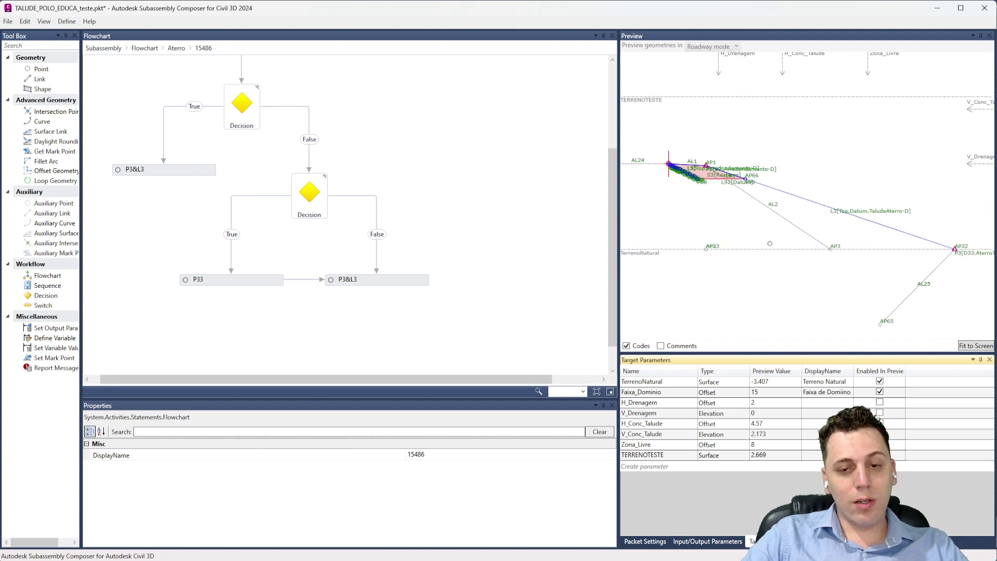
scroll(839, 251, "down", 2)
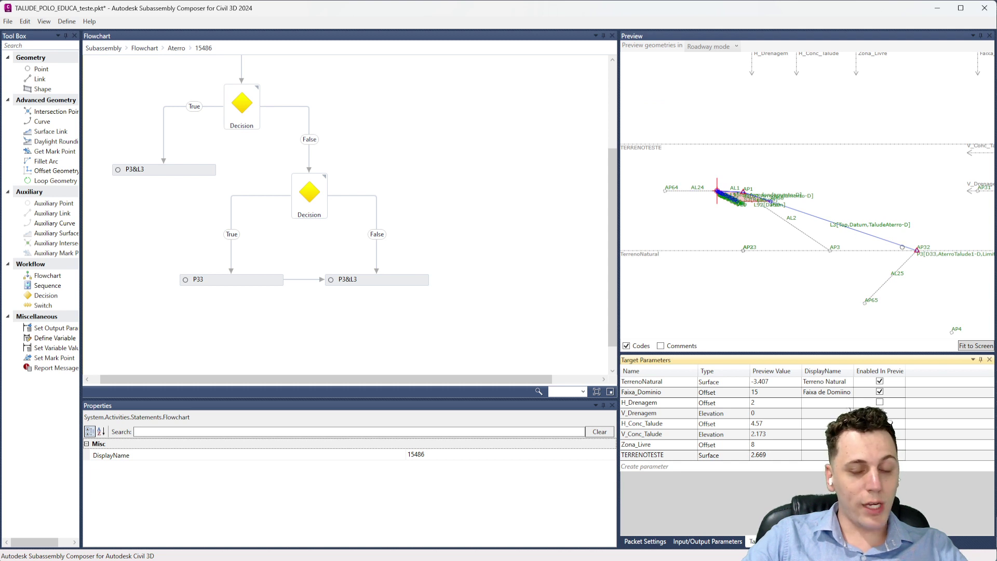
scroll(714, 239, "down", 1)
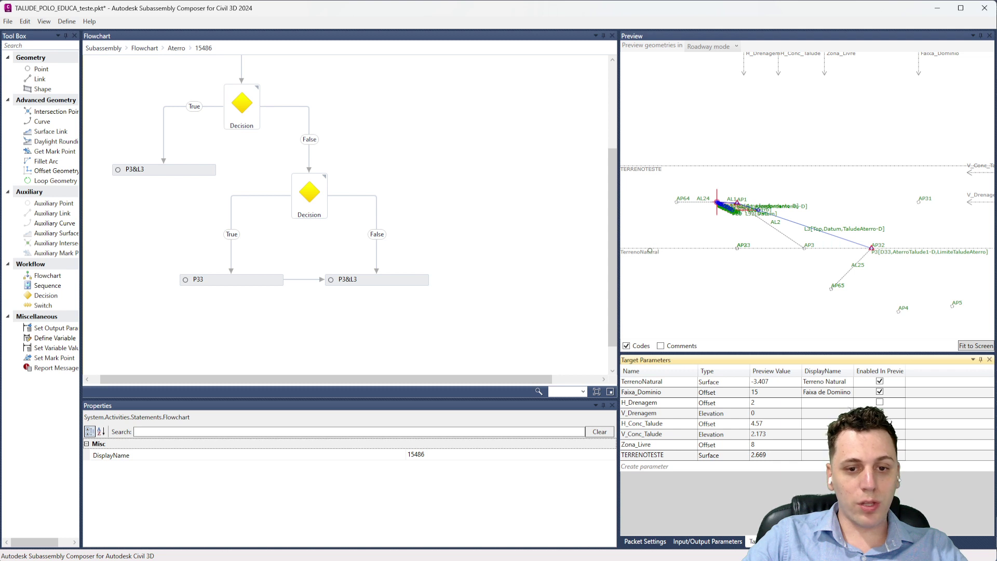
Step: Lower the TerrenoNatural preview target to about -5.377 and examine the P33 Defensa point and the fill slope in the preview
left_click_drag(650, 249, 653, 278)
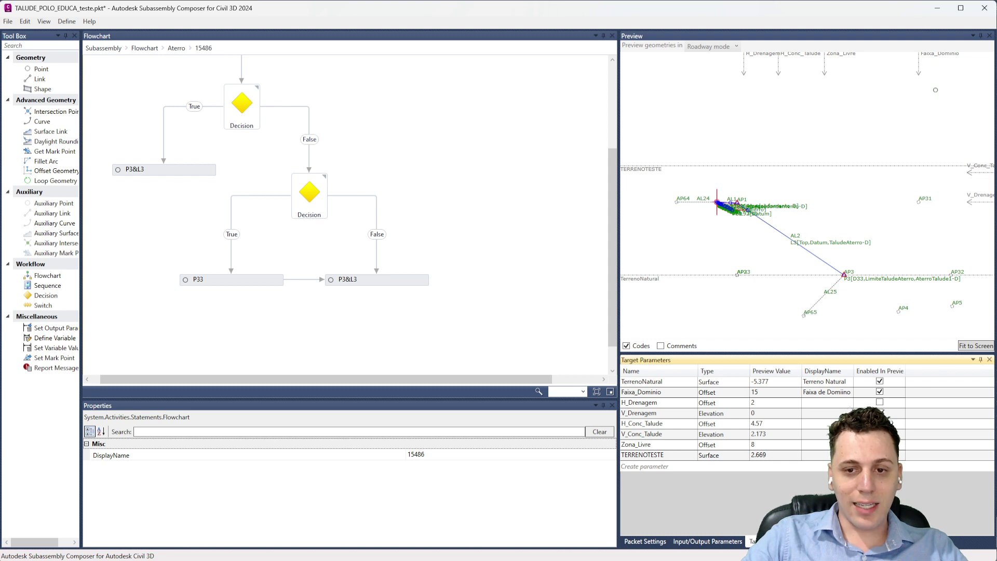
scroll(721, 185, "up", 2)
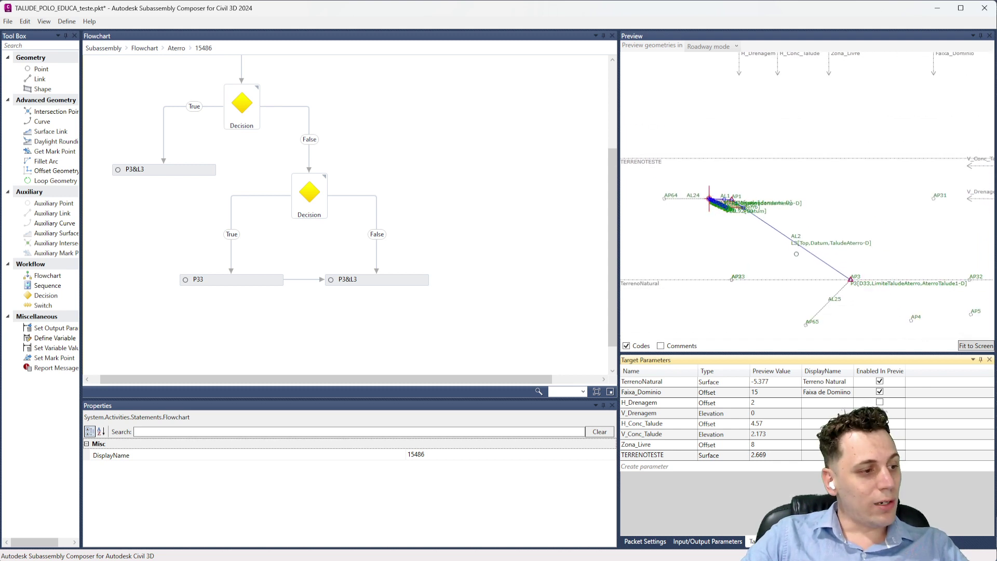
scroll(718, 198, "up", 2)
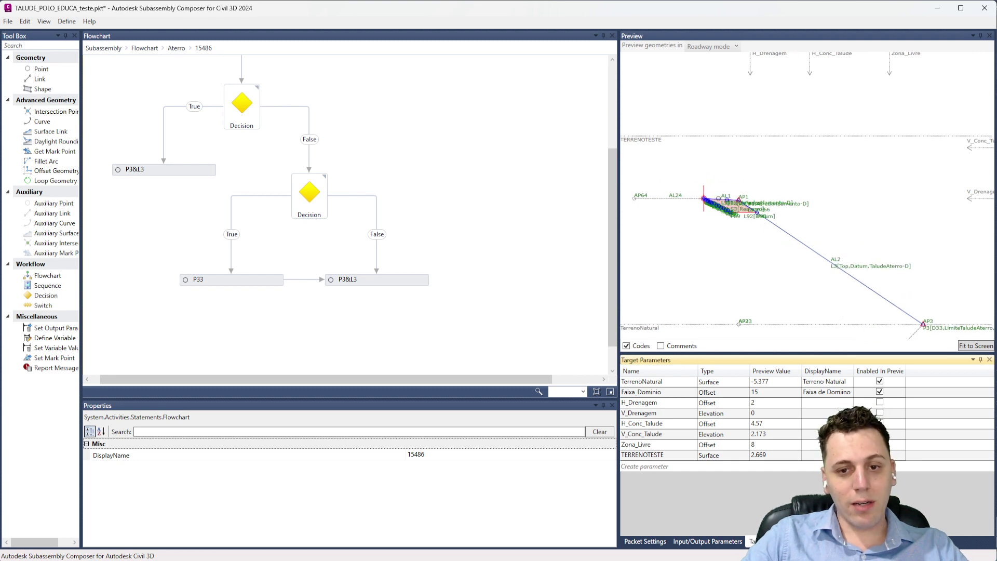
scroll(719, 198, "up", 5)
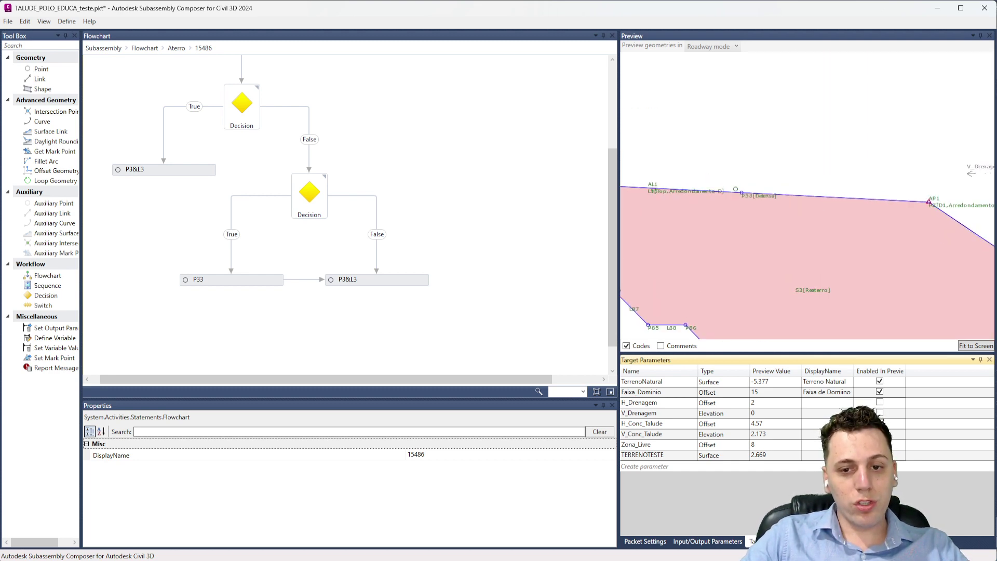
scroll(736, 190, "up", 2)
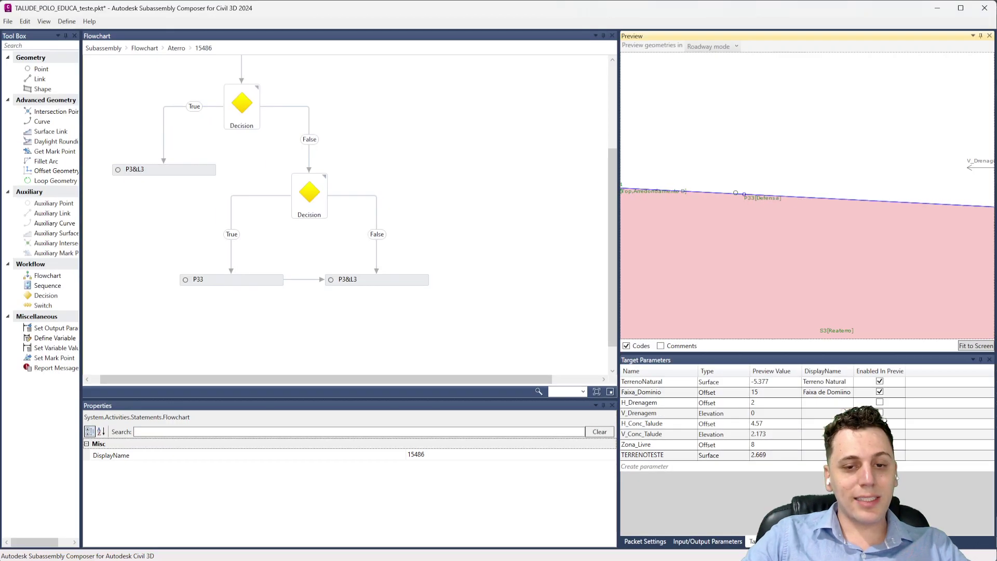
scroll(736, 189, "down", 5)
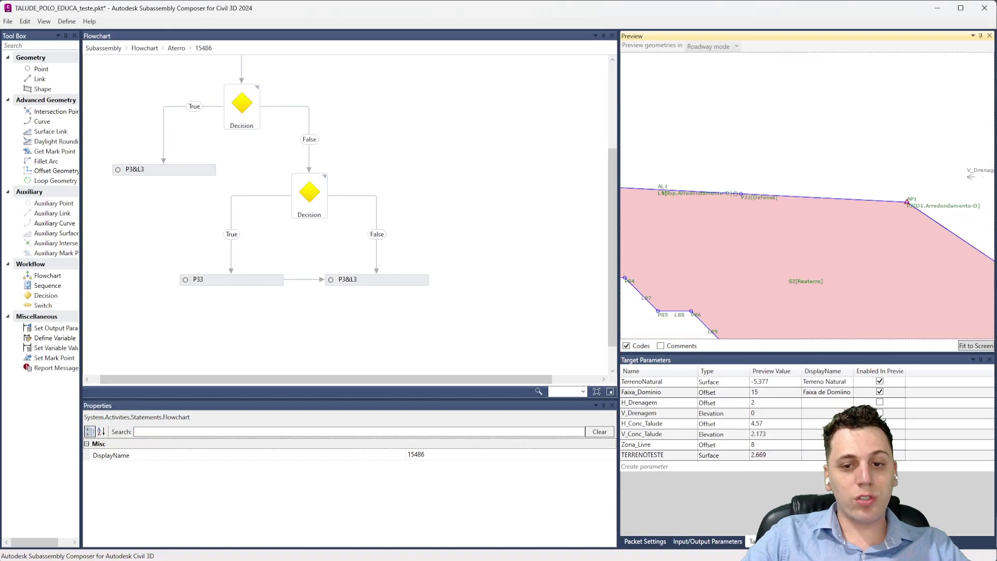
scroll(753, 183, "down", 2)
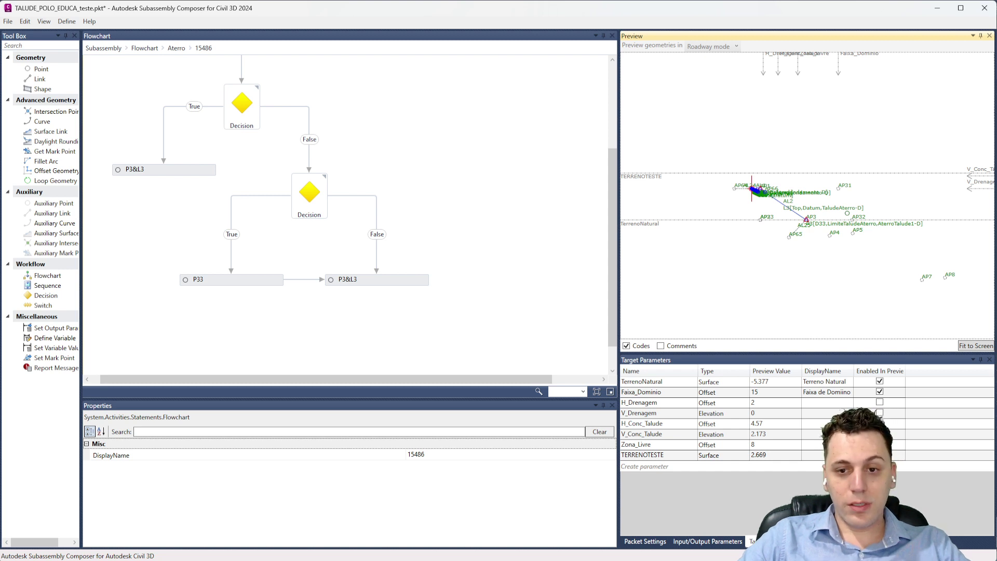
scroll(676, 218, "down", 1)
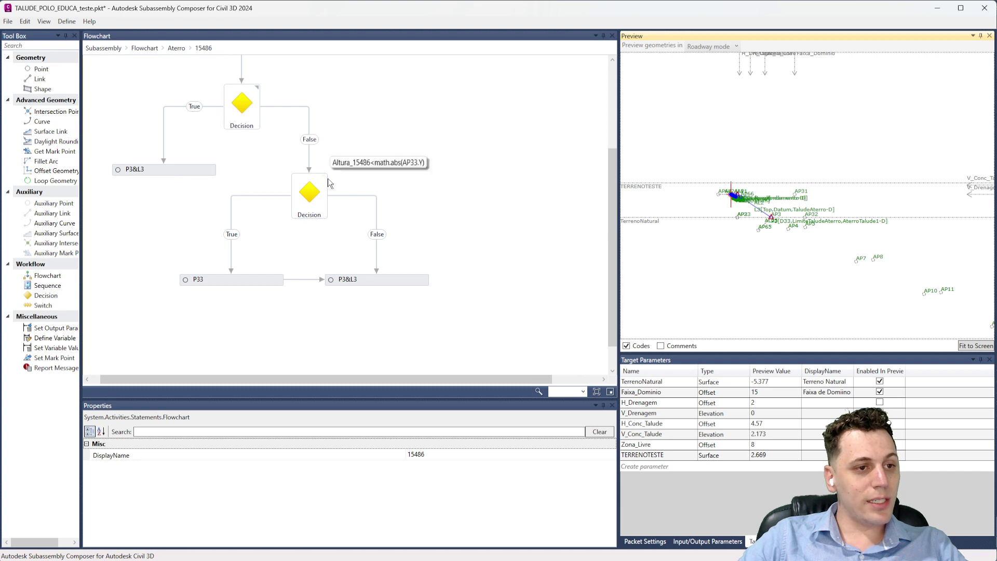
Step: Return to the Aterro flowchart to check the Talude Sem Banqueta sequence, and open the Corte flowchart from the main flowchart
left_click(172, 48)
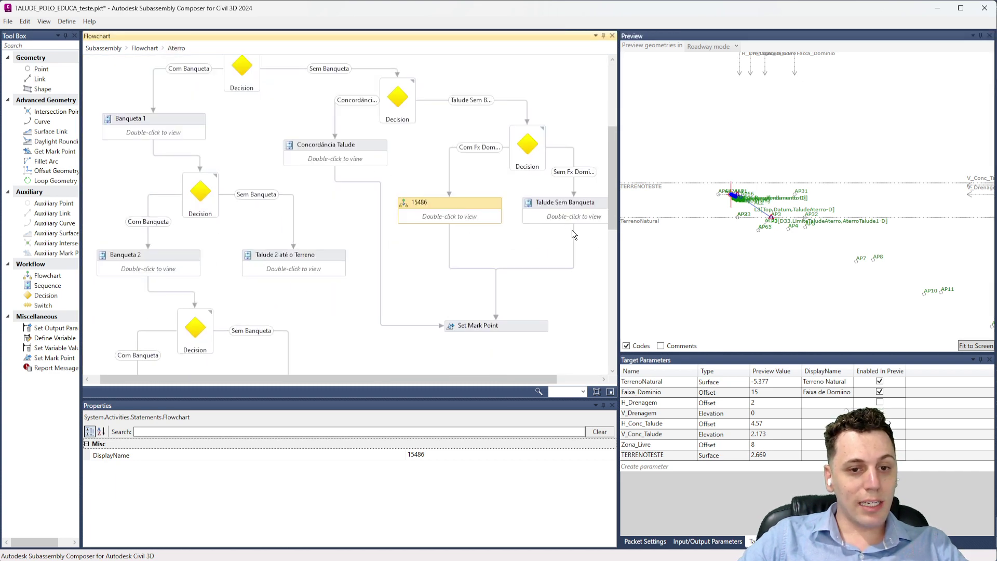
left_click(565, 220)
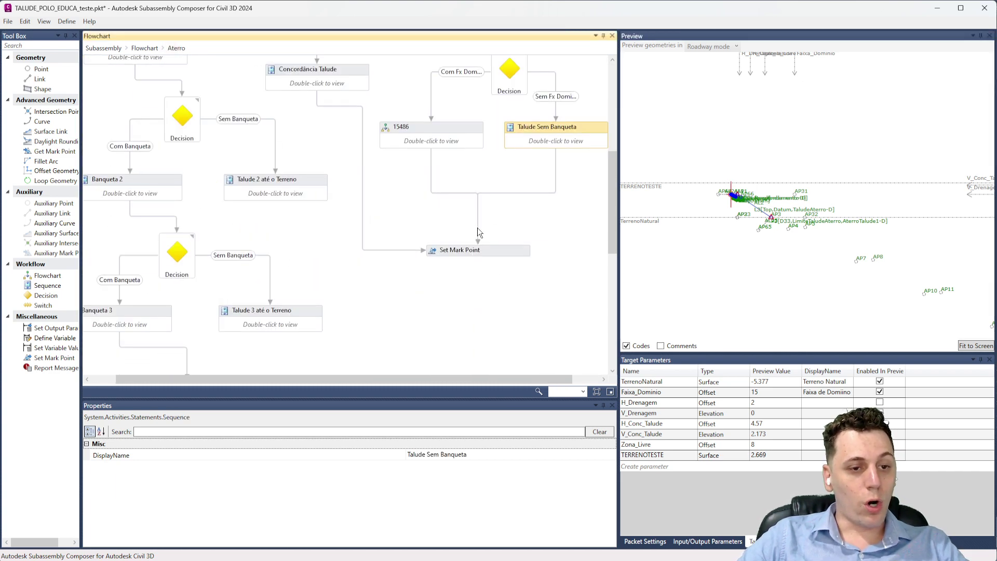
left_click(142, 49)
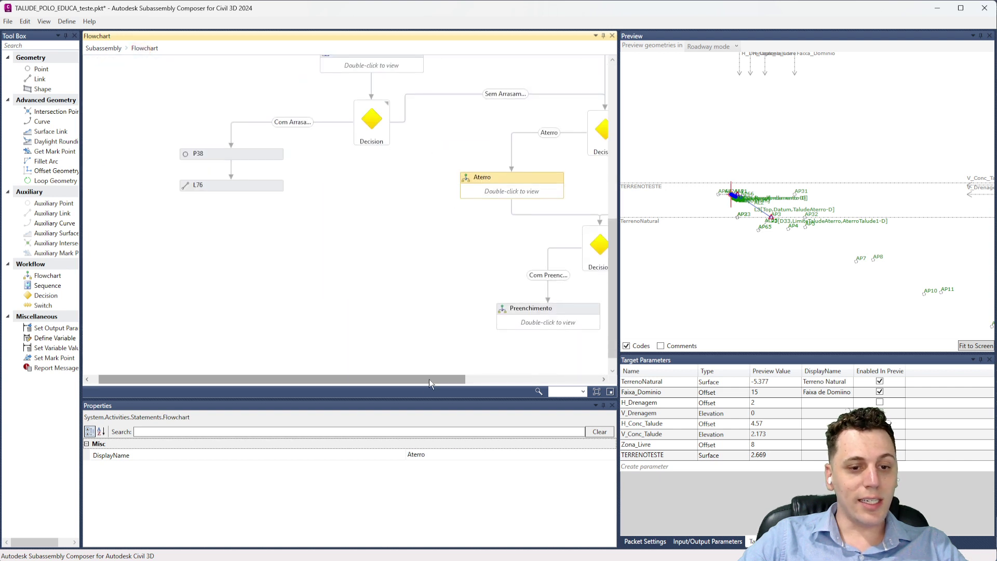
left_click_drag(419, 381, 516, 379)
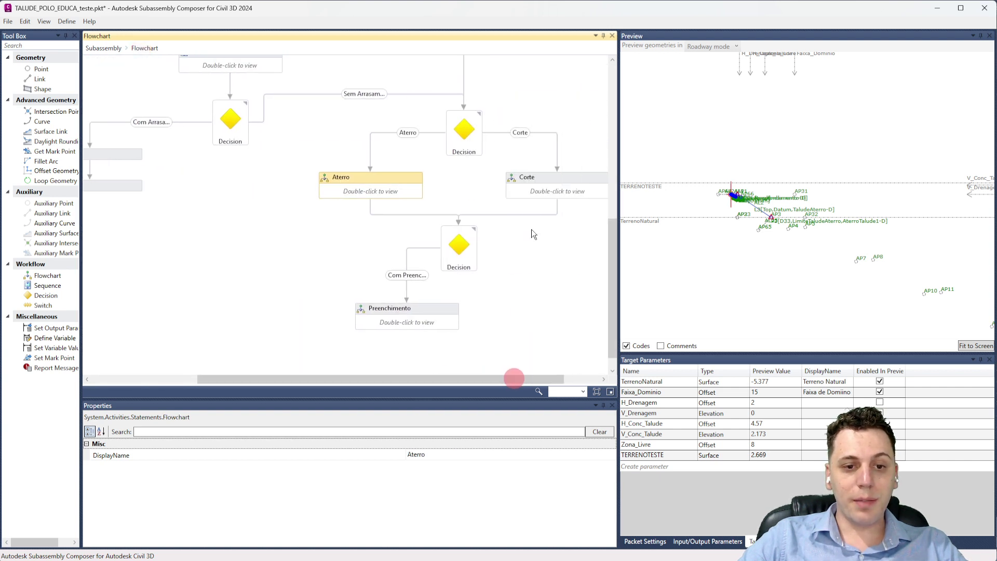
double_click(529, 189)
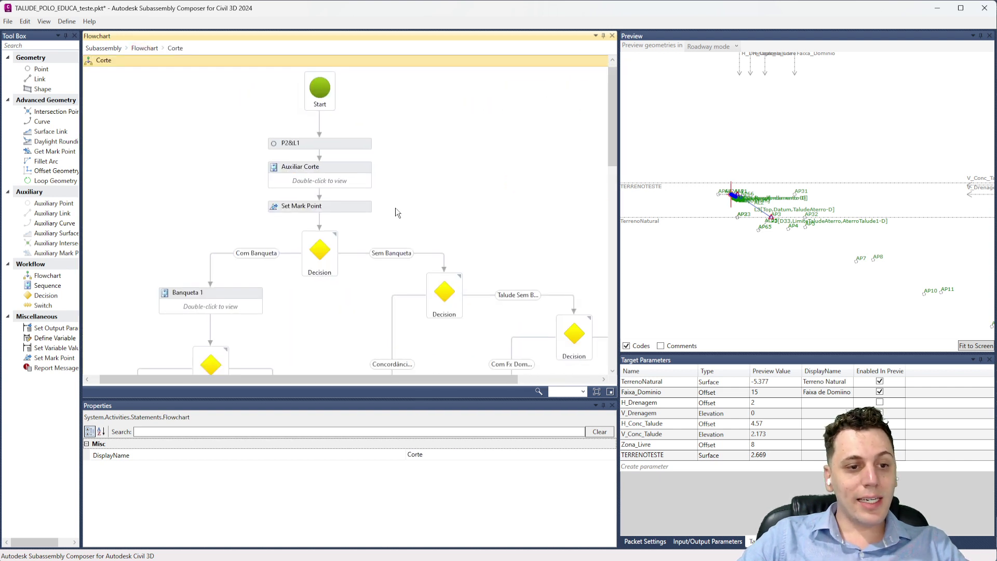
Step: Inspect the Corte flowchart from the Auxiliar Corte sequence through the bench decisions to the 6 ao 10 flowchart and back up
left_click(342, 176)
scroll(341, 175, "down", 5)
scroll(500, 276, "down", 6)
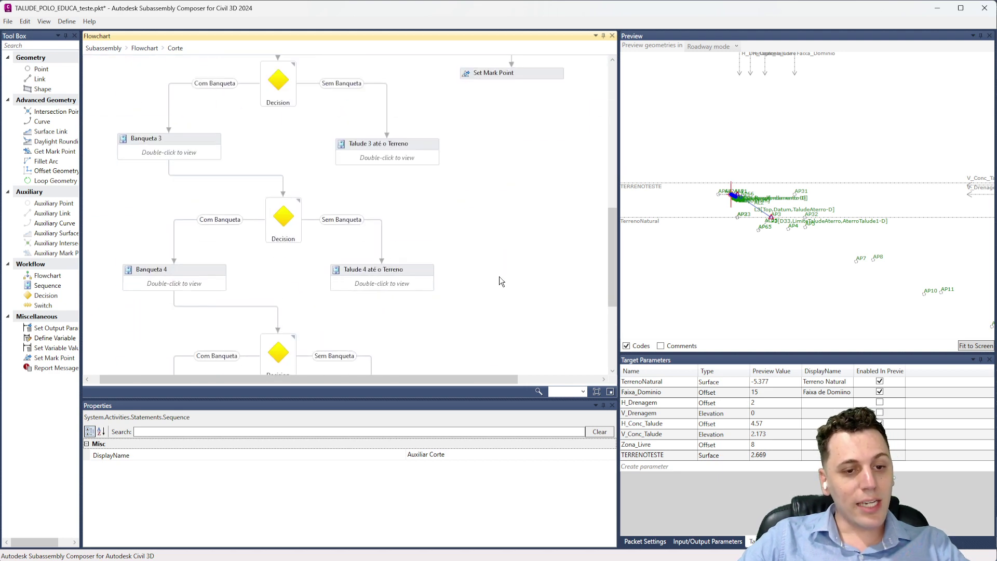
mouse_move(267, 149)
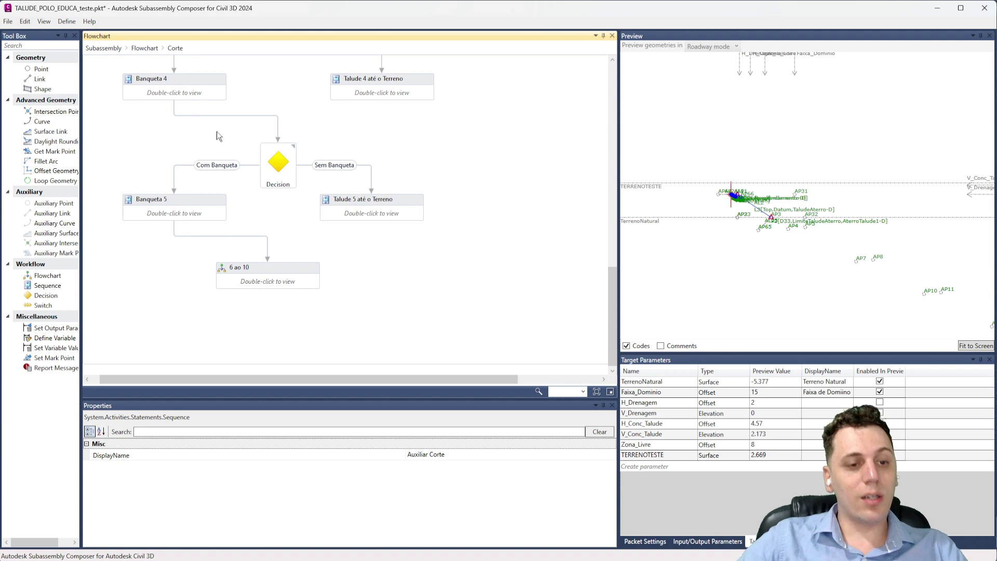
scroll(425, 213, "up", 6)
scroll(484, 351, "up", 2)
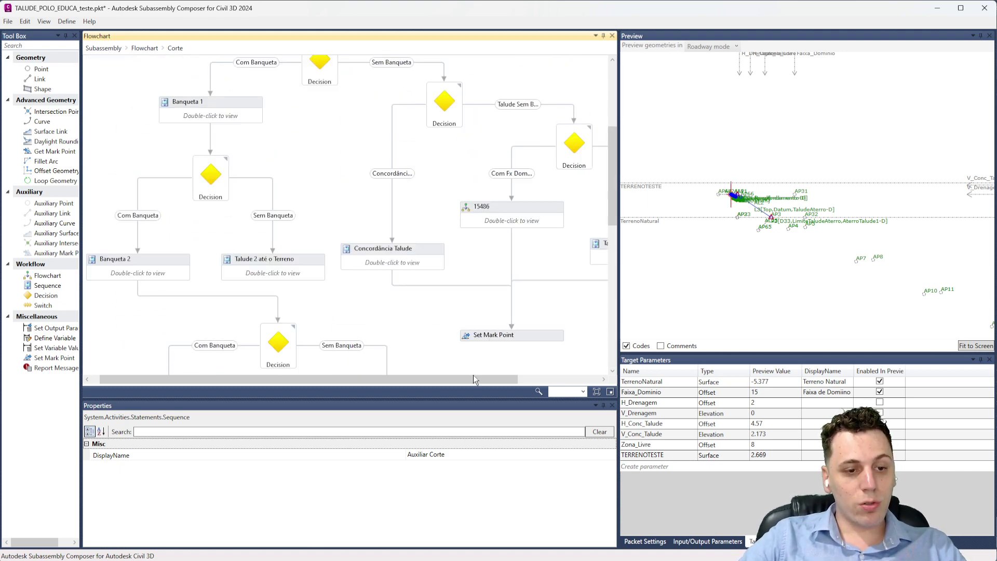
Step: Open the 15486 flowchart on the Com Fx Dominio branch of Corte
left_click_drag(474, 379, 534, 381)
left_click(437, 220)
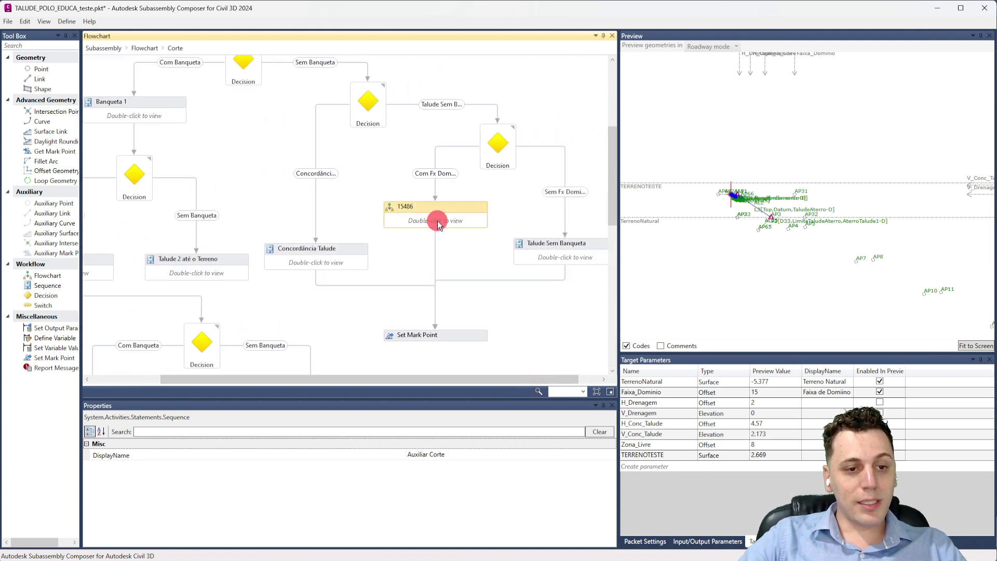
double_click(437, 220)
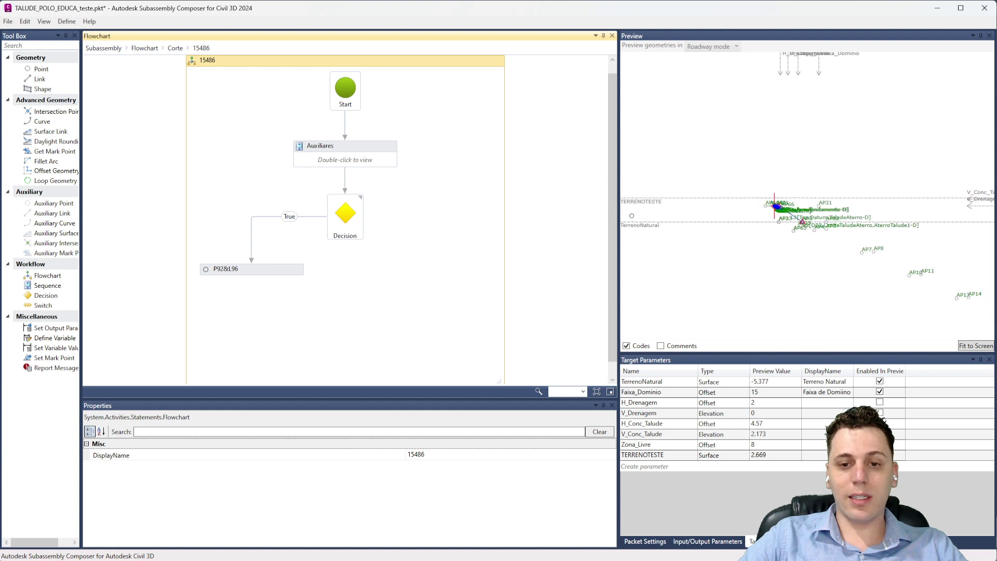
Step: Raise the TerrenoNatural preview target to about 4.789 and examine the auxiliary points and links of the cut slope
left_click_drag(643, 224, 639, 194)
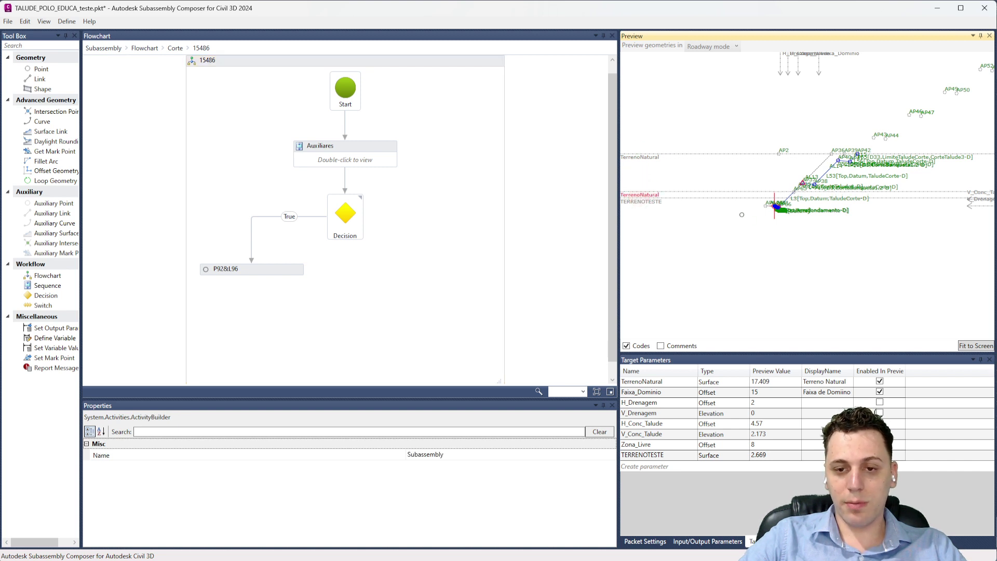
scroll(779, 211, "up", 5)
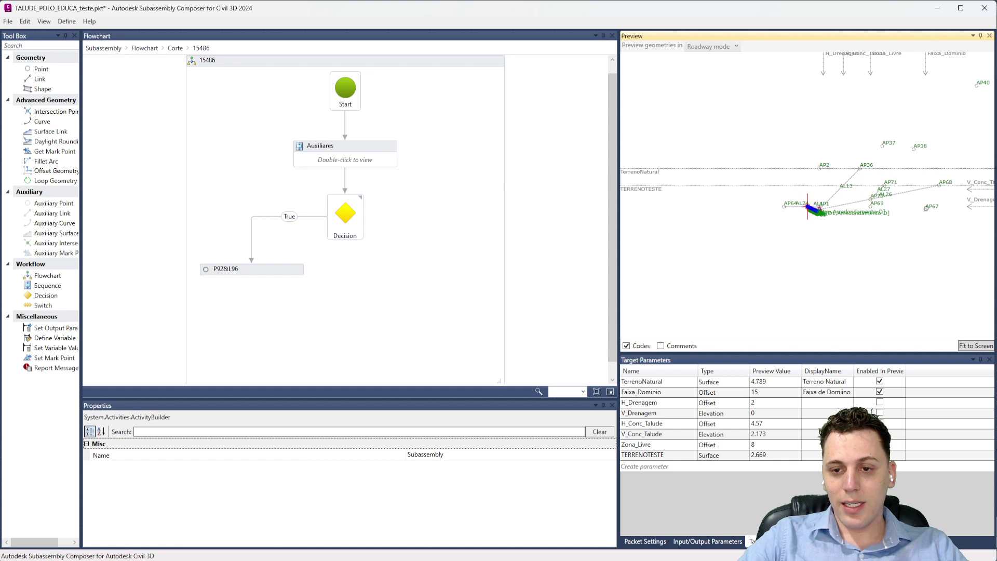
scroll(870, 213, "up", 1)
scroll(706, 203, "down", 2)
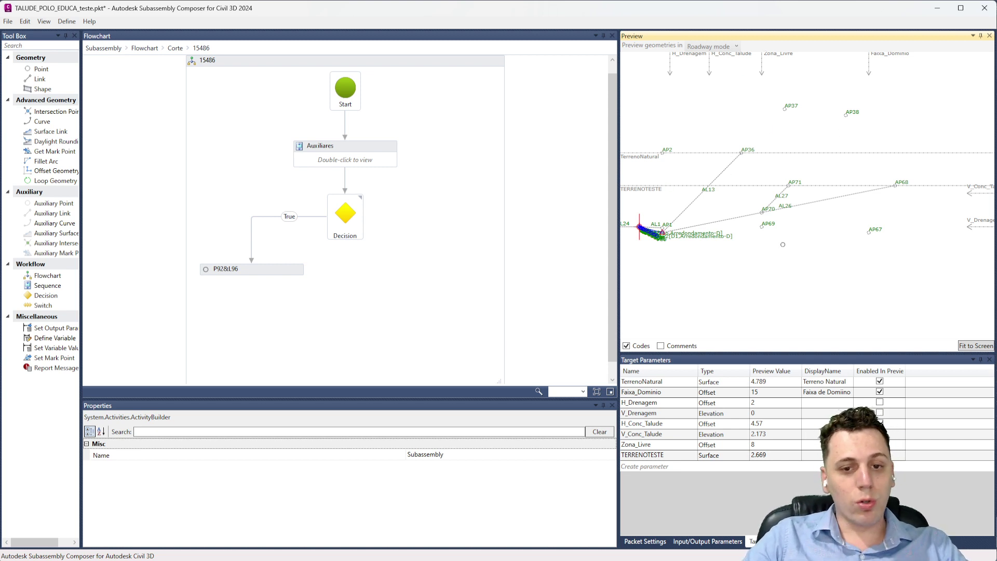
scroll(834, 232, "down", 3)
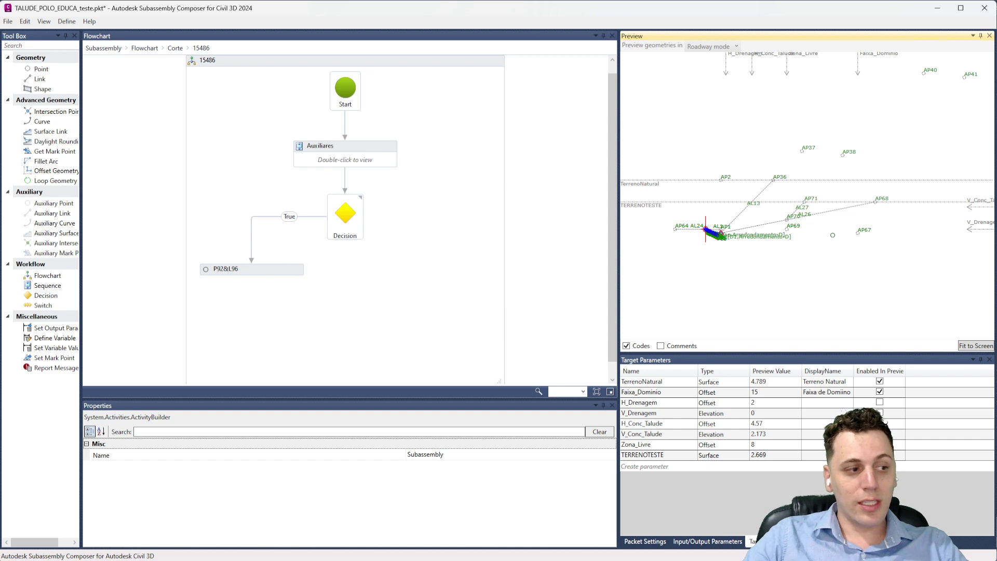